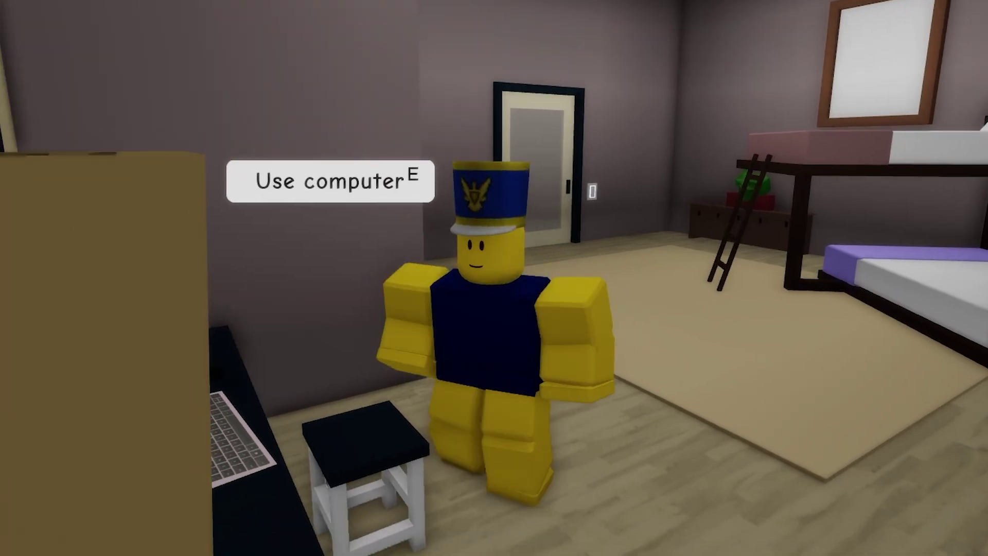
pyautogui.press('e')
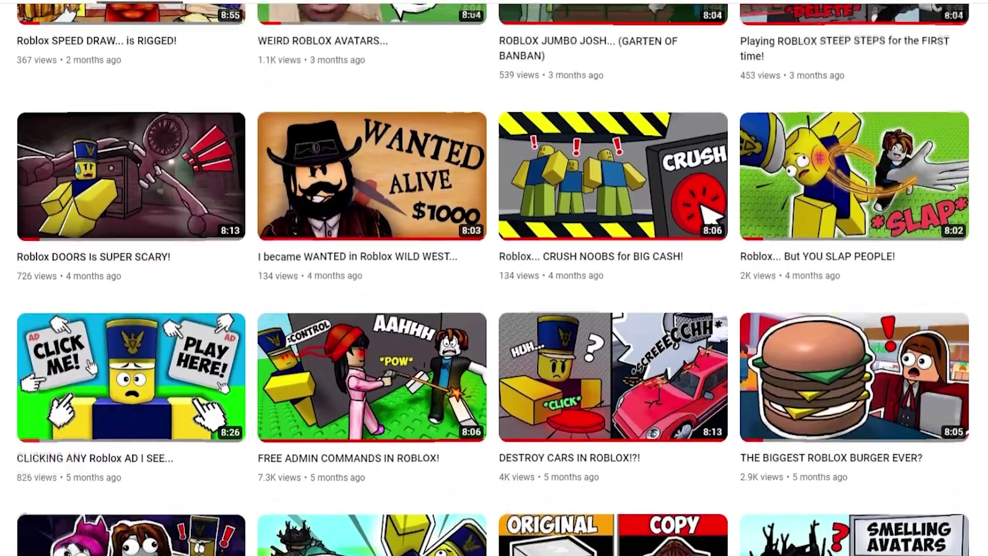
pyautogui.scroll(10, 494, 277)
pyautogui.scroll(5, 494, 278)
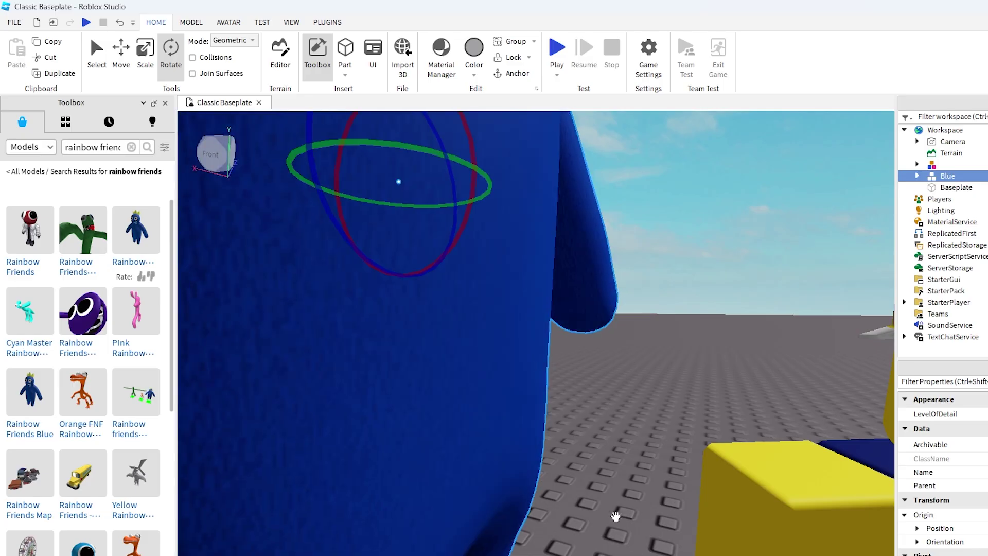
pyautogui.scroll(-5, 546, 438)
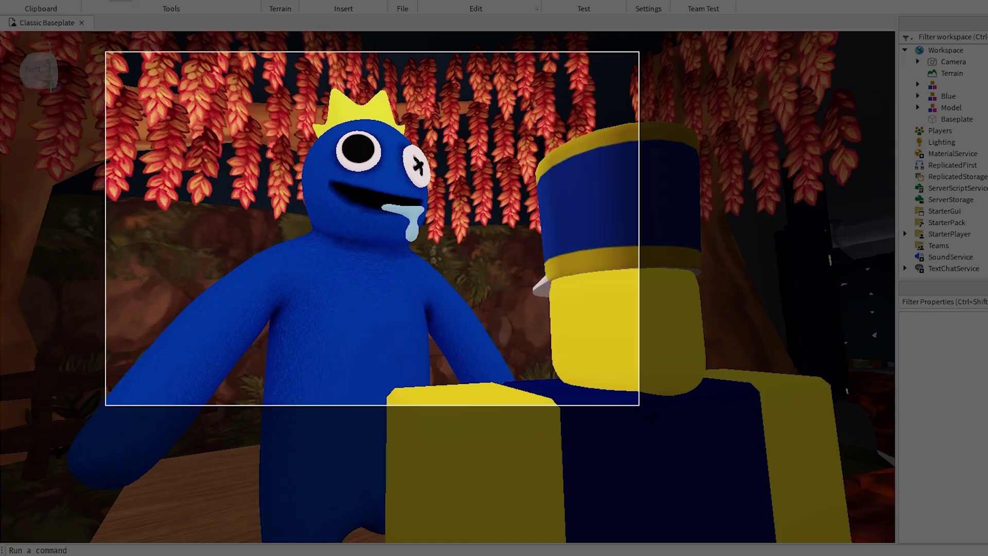
pyautogui.moveTo(867, 538); pyautogui.dragTo(875, 535)
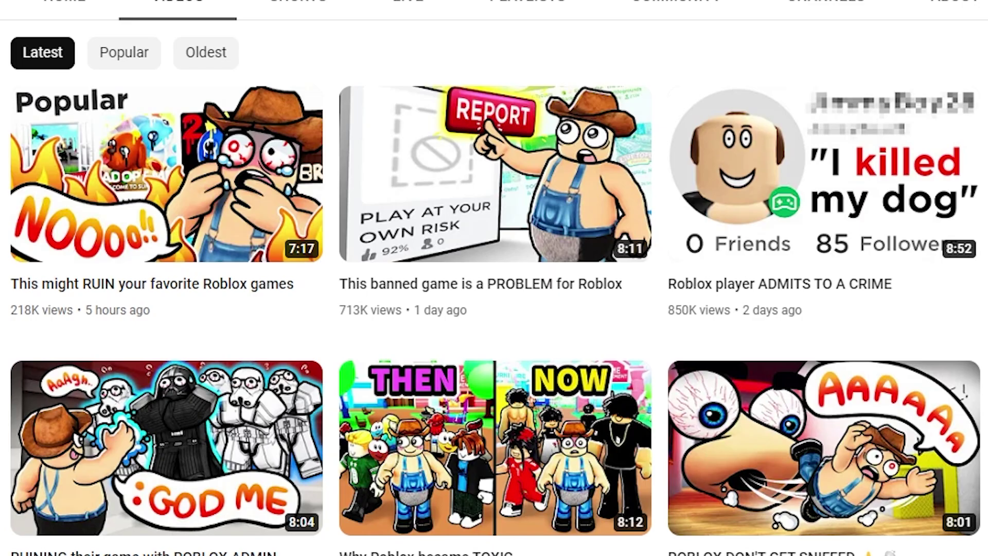
pyautogui.scroll(-2, 494, 278)
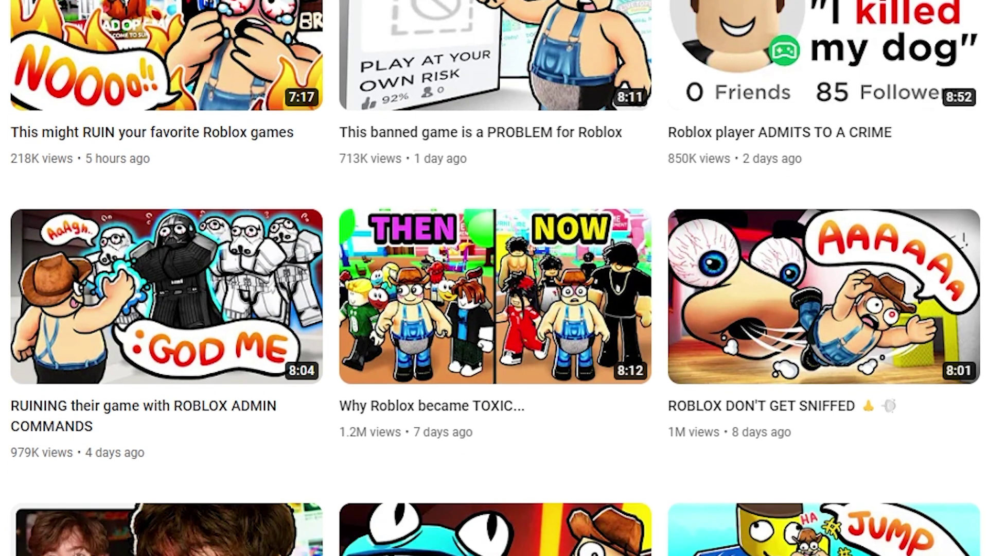
pyautogui.scroll(-1, 494, 278)
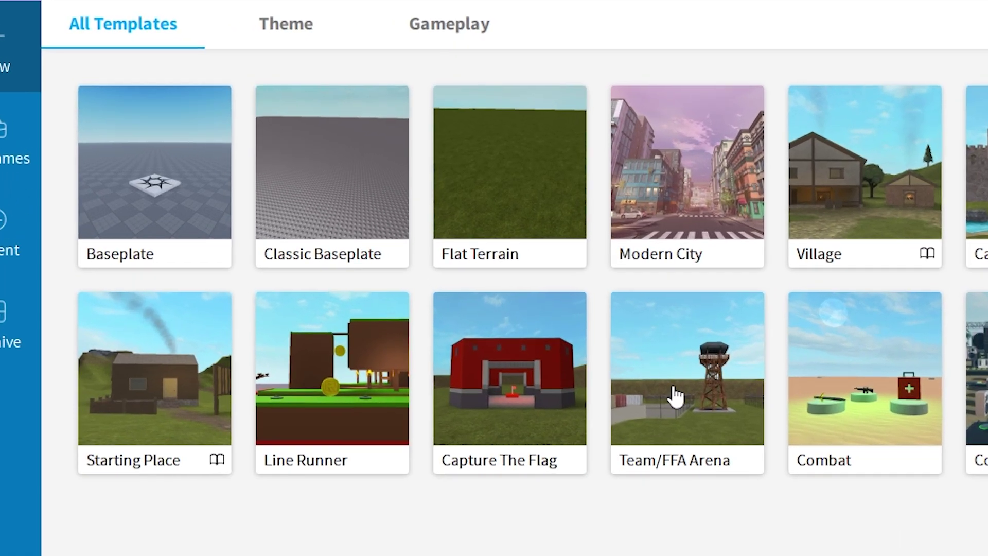
# - Create a place from the Classic Baseplate template, and show the Explorer and Properties windows
pyautogui.click(473, 229)
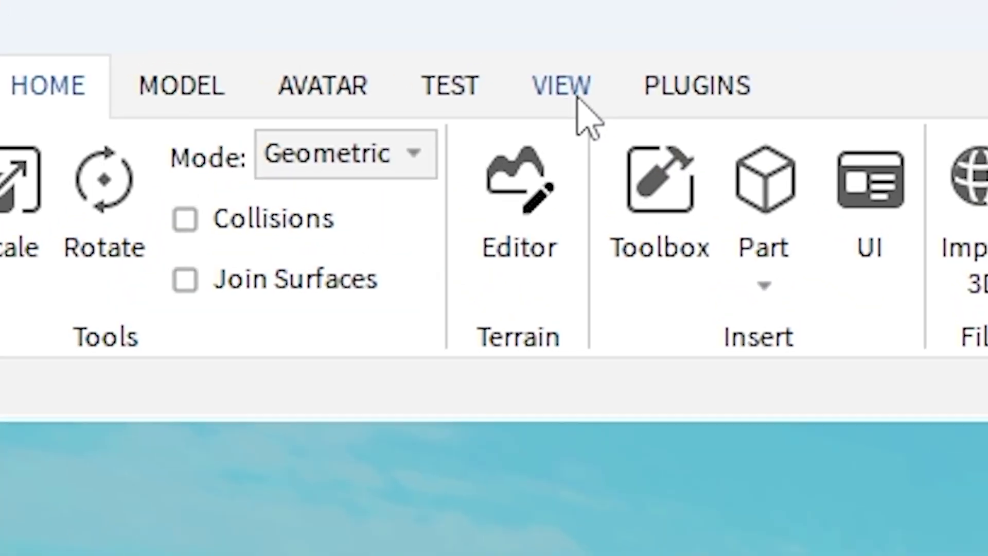
pyautogui.click(578, 98)
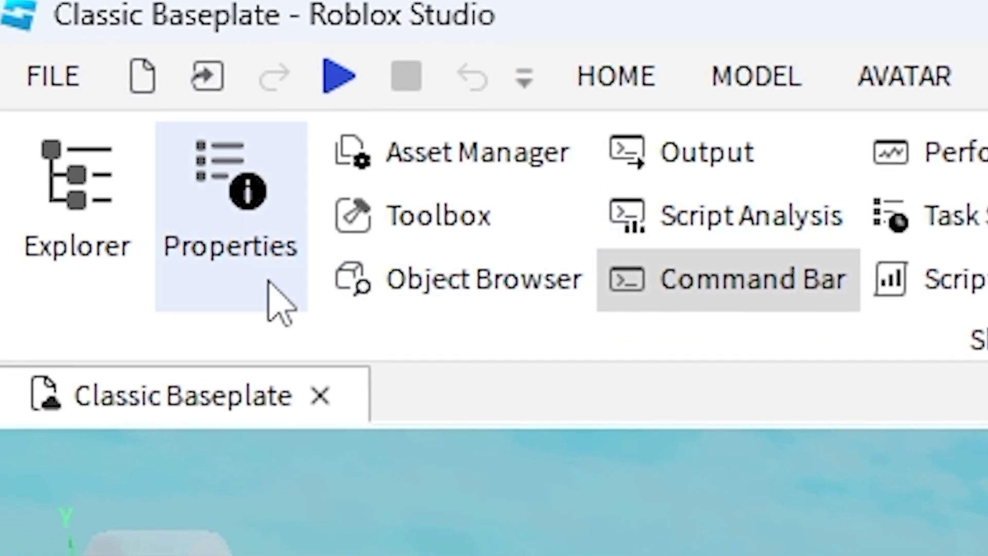
pyautogui.click(77, 268)
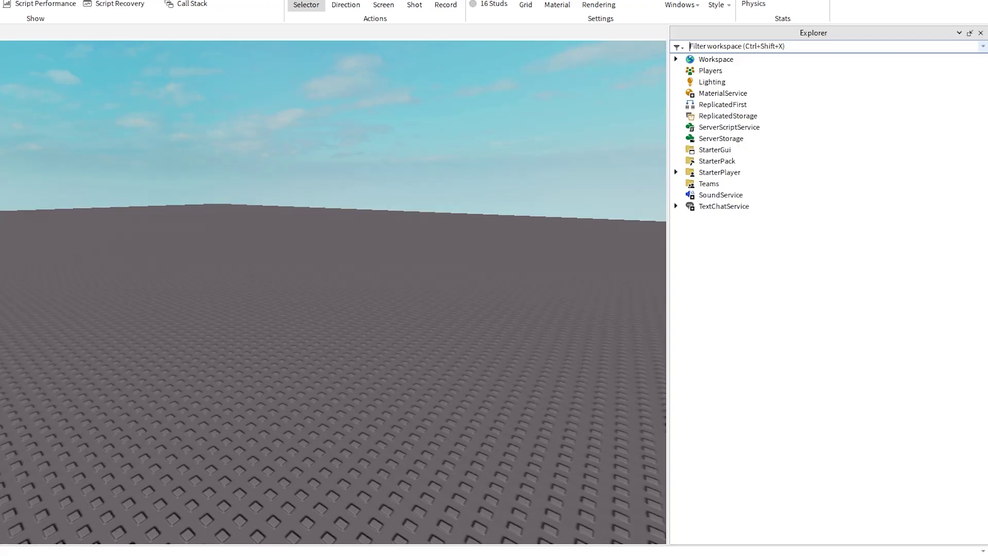
pyautogui.click(0, 3)
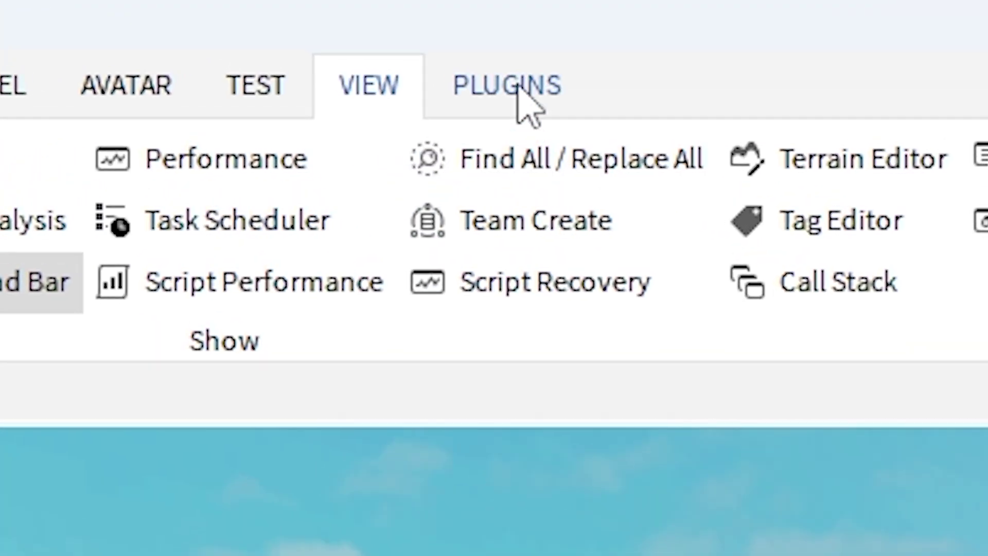
pyautogui.click(326, 20)
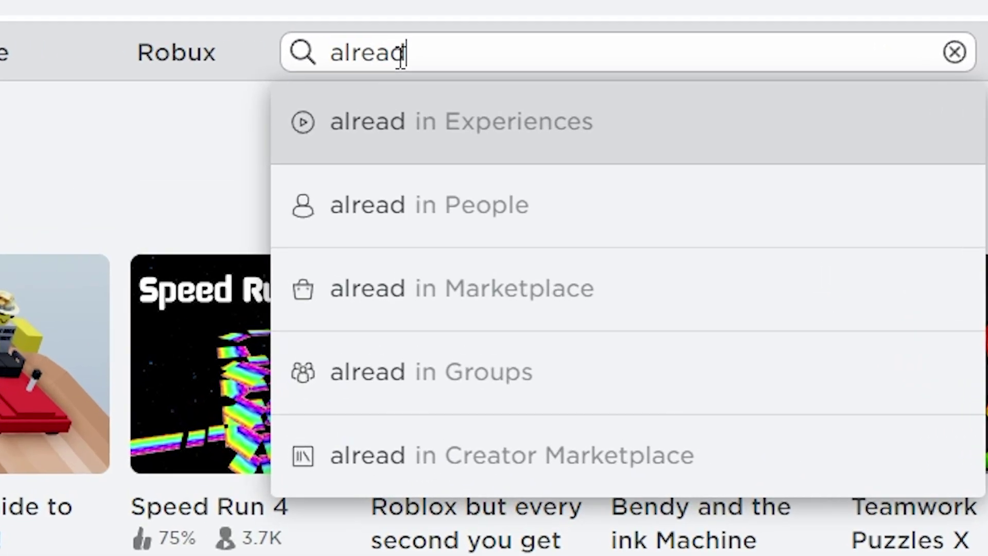
# - Search the Roblox website for alreadypro among people and open the verified creator's profile
pyautogui.write('ypro')
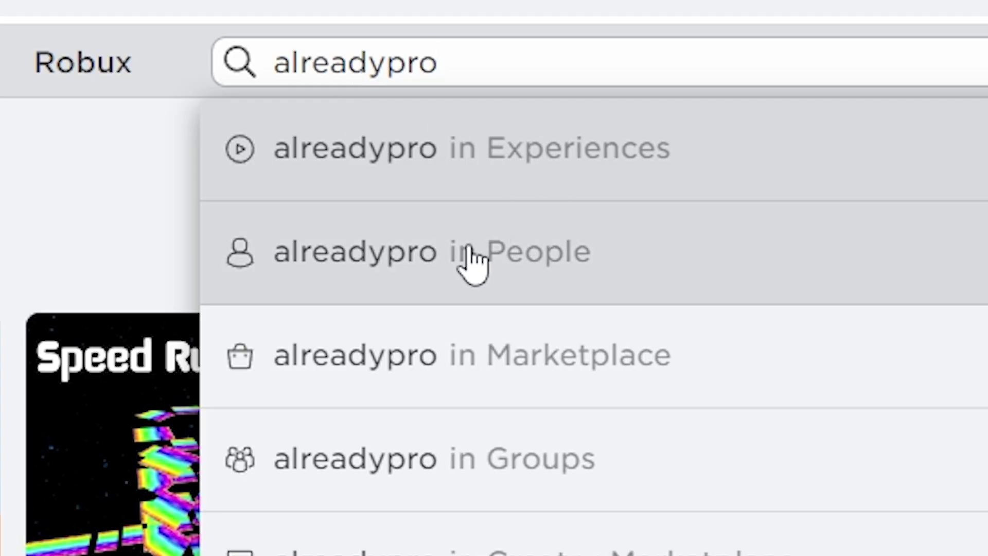
pyautogui.click(452, 272)
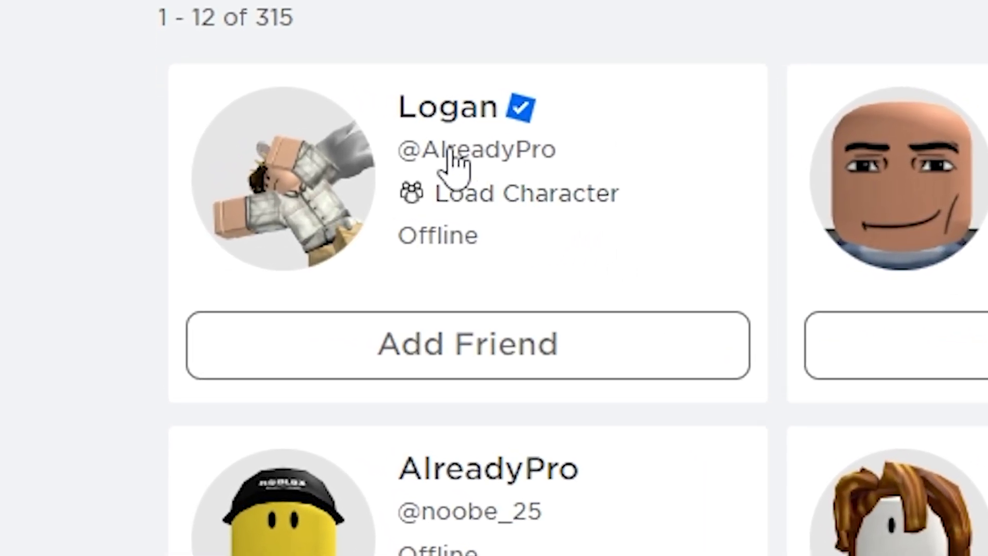
pyautogui.click(329, 177)
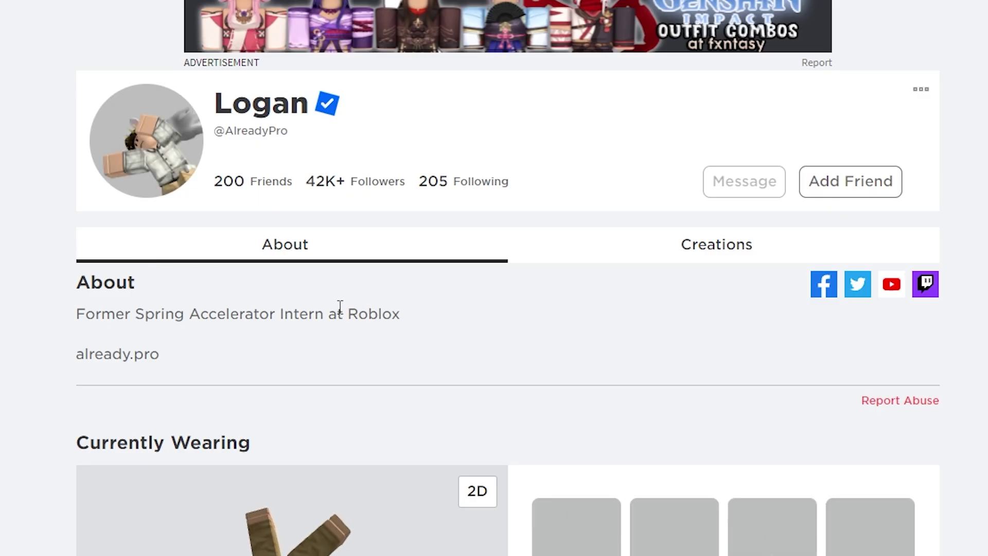
# - Open the Load Character group from the creator's profile and follow the Load Character Lite link in its full description
pyautogui.scroll(-15, 494, 278)
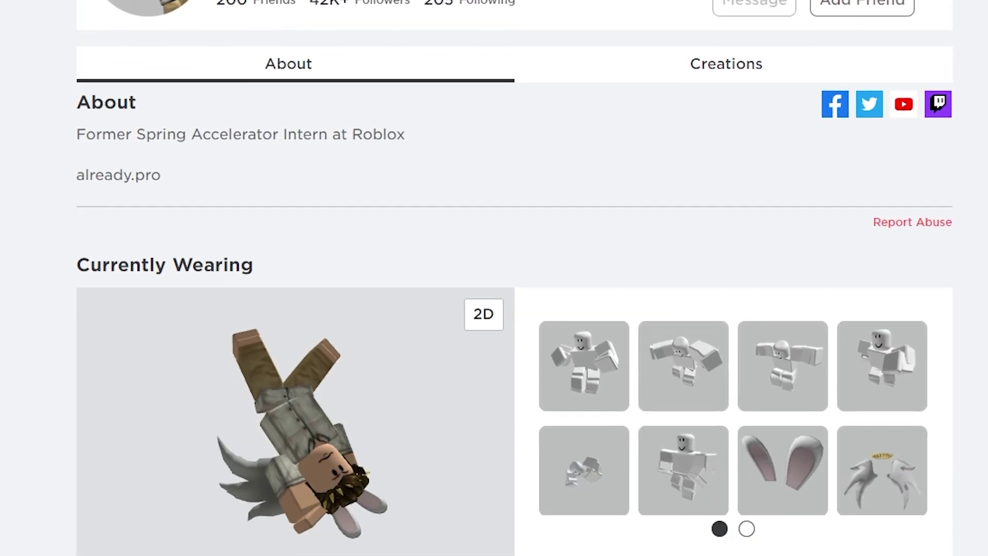
pyautogui.scroll(-3, 494, 278)
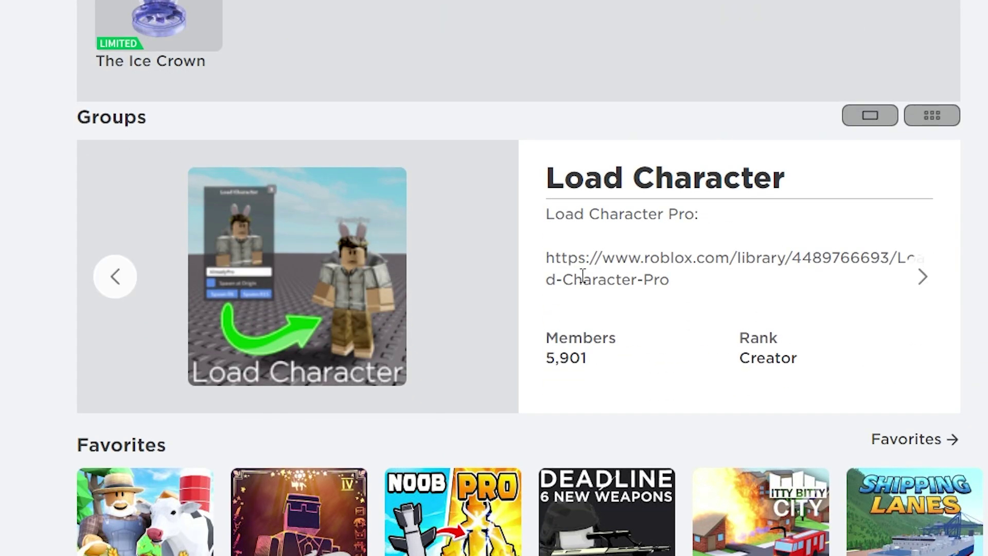
pyautogui.click(371, 278)
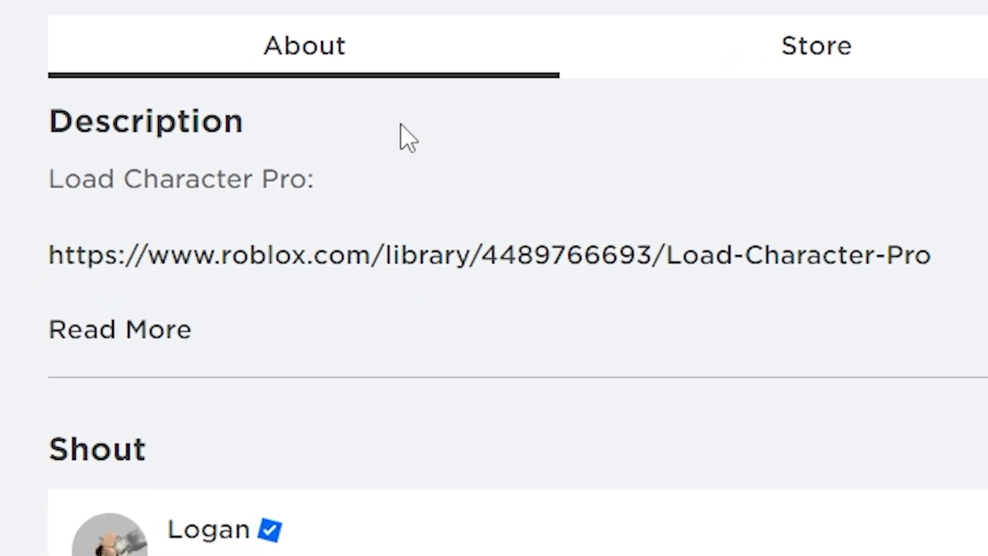
pyautogui.click(123, 330)
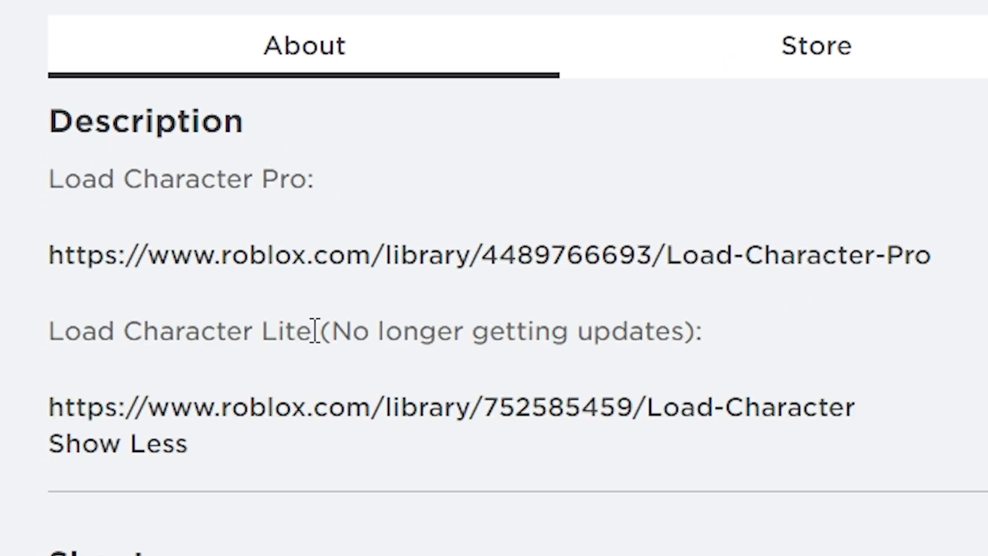
pyautogui.click(334, 410)
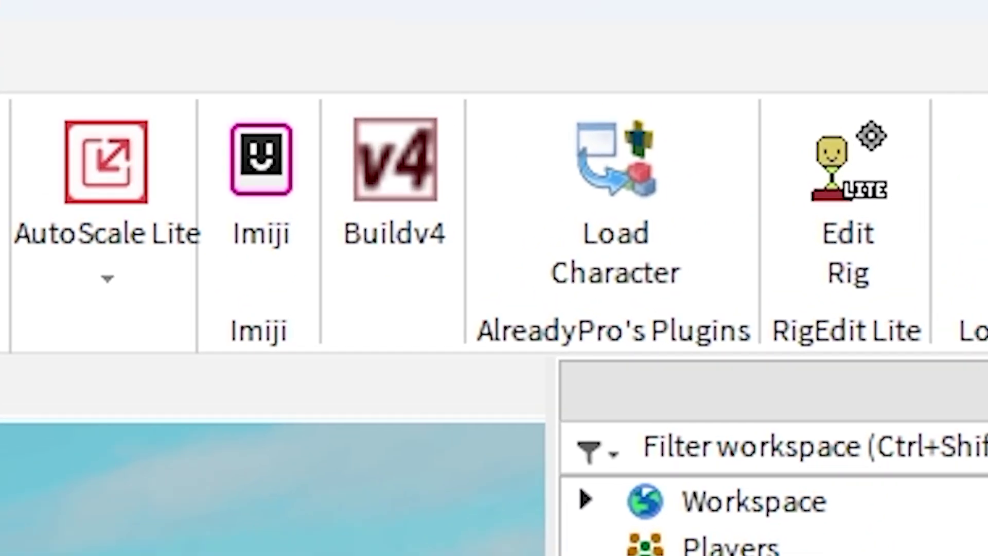
# - Use the Load Character plugin in Roblox Studio to spawn R6 and R15 versions of the avatar xxnitrobeamxx
pyautogui.click(632, 226)
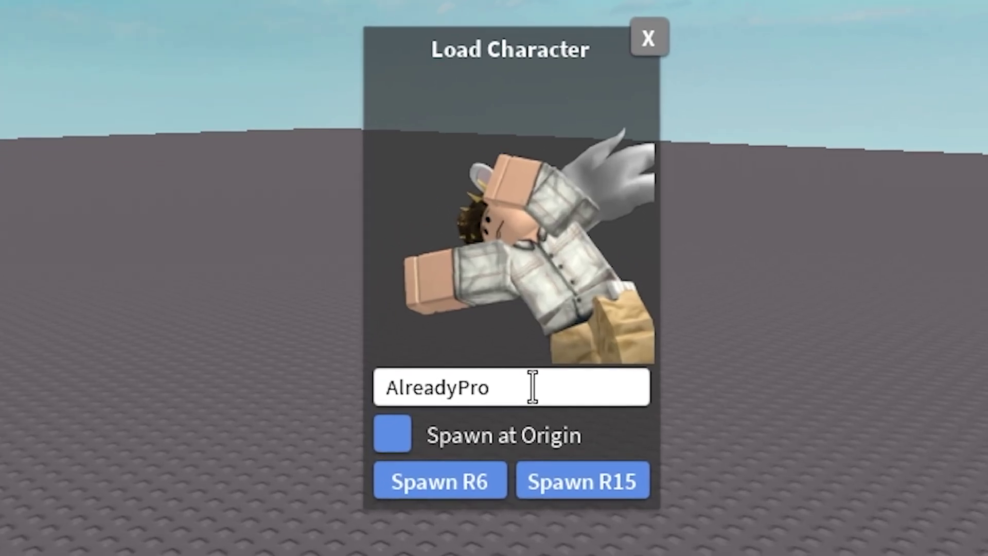
pyautogui.doubleClick(532, 387)
pyautogui.write('xxnitrobea')
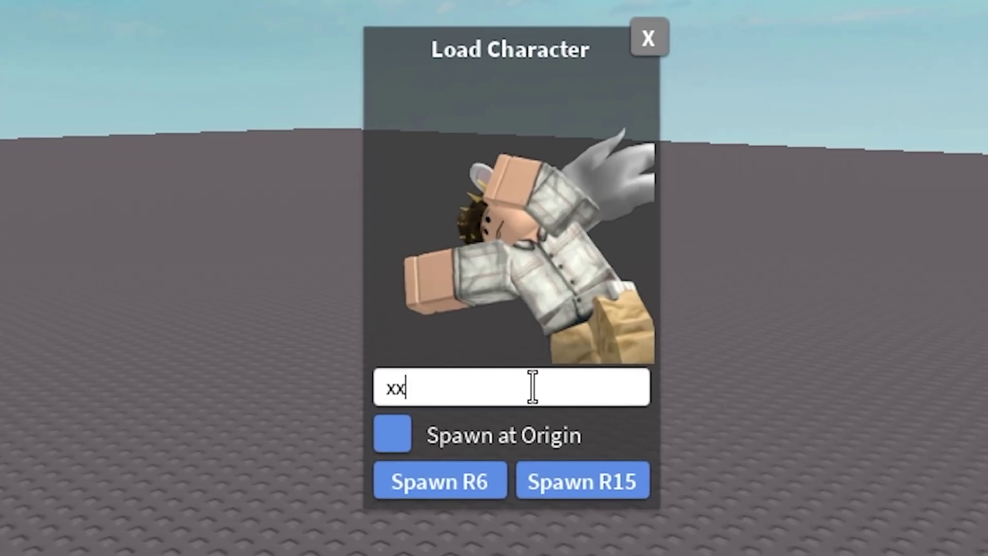
pyautogui.write('mxx')
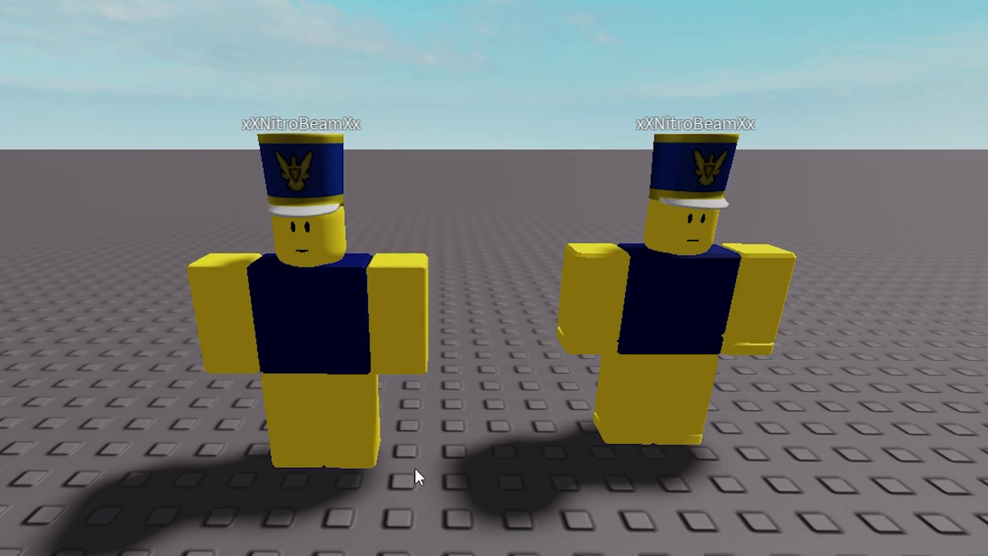
# - Try rotating the R6 character's Left Arm with the Rotate tool
pyautogui.click(358, 320)
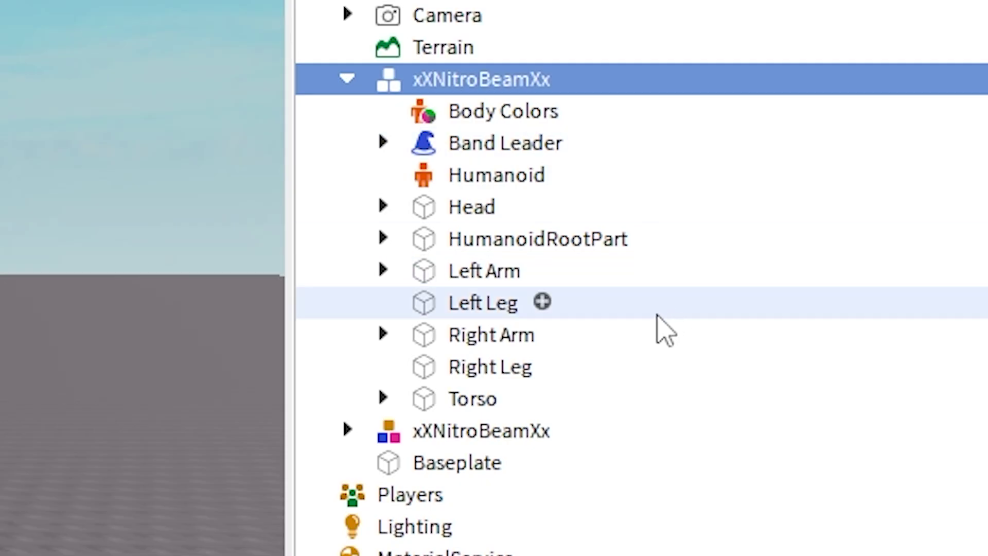
pyautogui.click(472, 280)
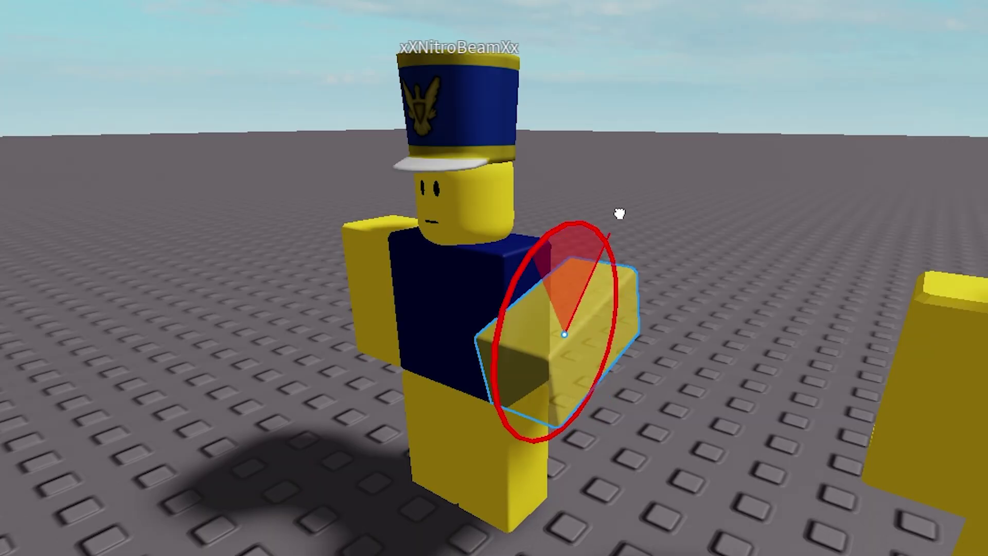
pyautogui.moveTo(620, 214); pyautogui.dragTo(684, 253)
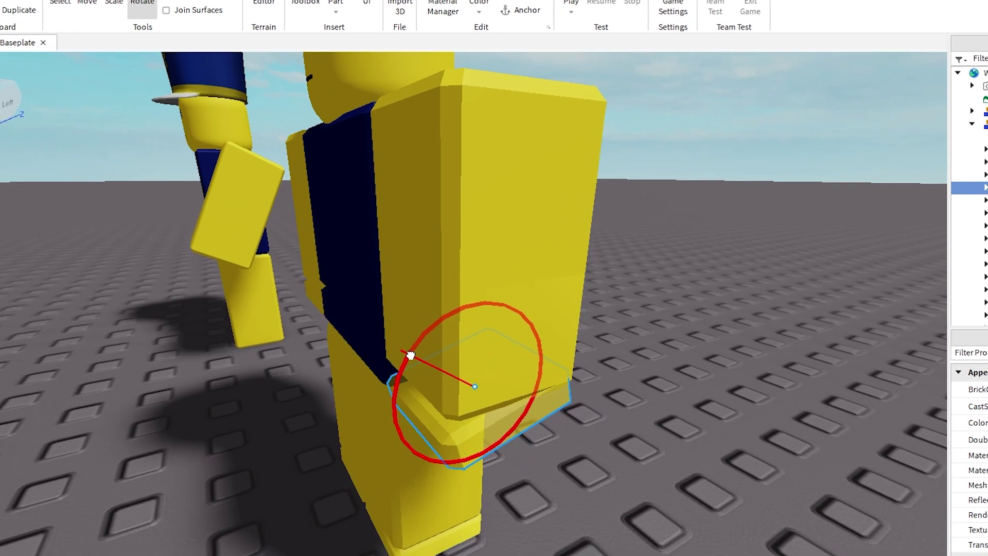
pyautogui.moveTo(411, 349); pyautogui.dragTo(450, 209)
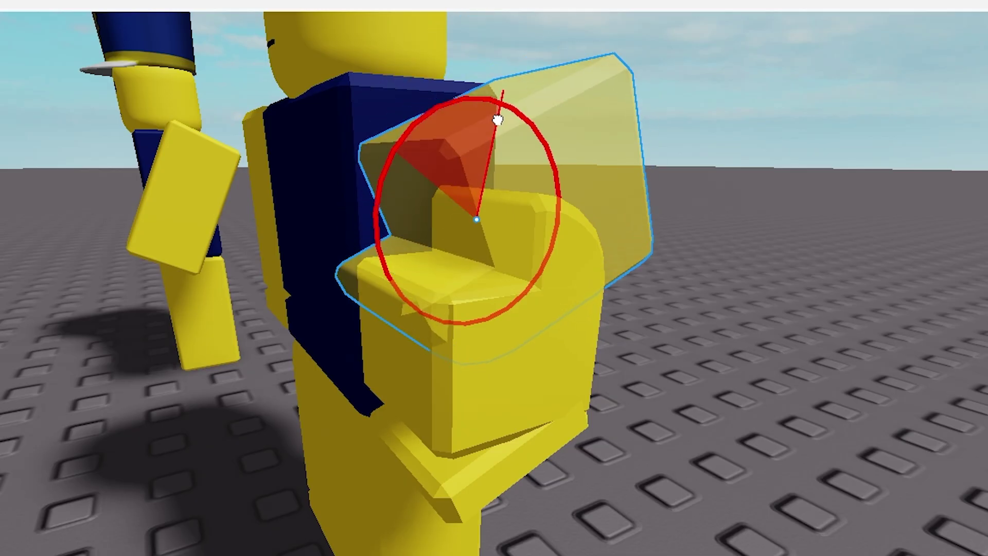
pyautogui.moveTo(458, 132)
pyautogui.mouseDown()
pyautogui.moveTo(386, 144)
pyautogui.moveTo(523, 126)
pyautogui.moveTo(474, 128)
pyautogui.mouseUp()
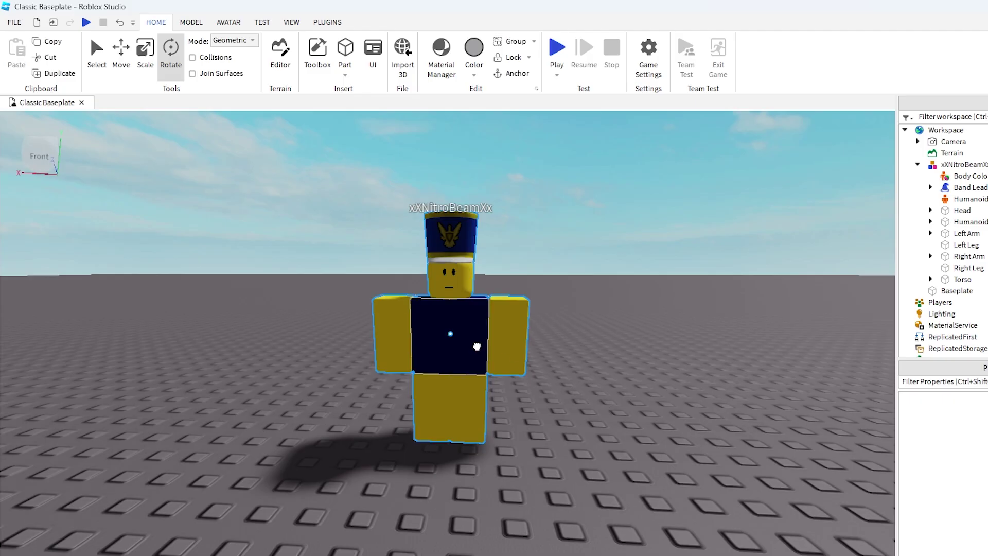
# - Clear the Name property of the remaining R6 character model so that it is blank
pyautogui.click(477, 346)
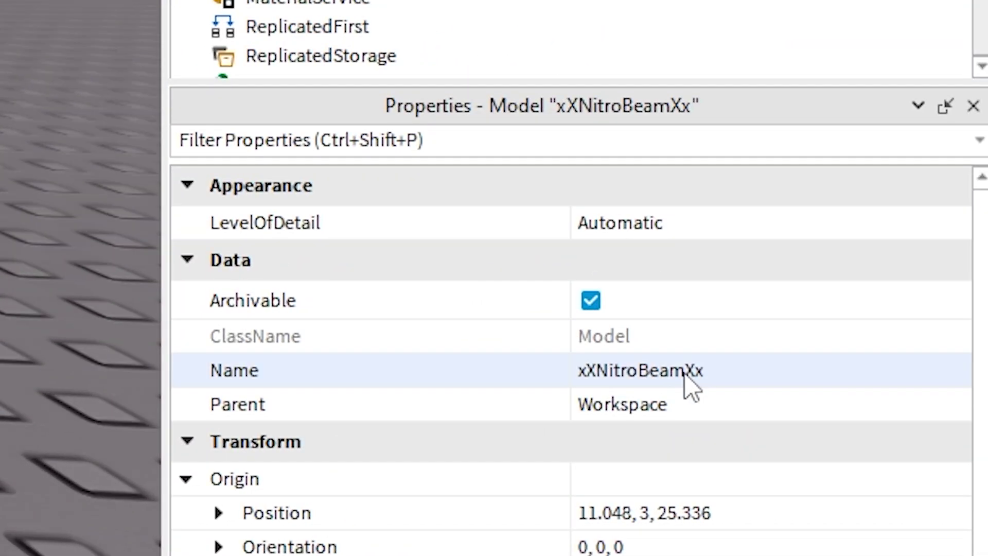
pyautogui.click(686, 375)
pyautogui.press('BackSpace')
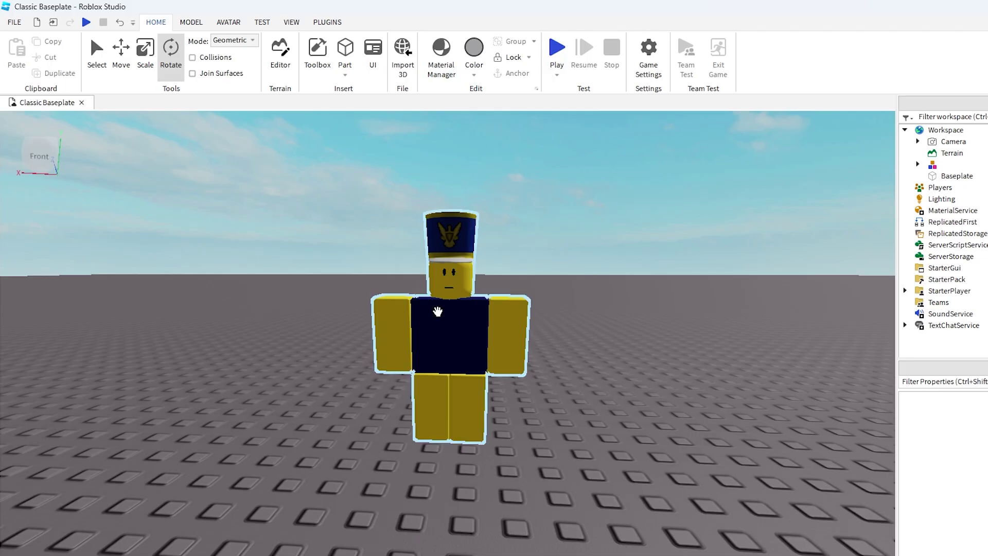
# - Rotate the character so that its back faces the camera
pyautogui.moveTo(451, 326); pyautogui.dragTo(498, 474)
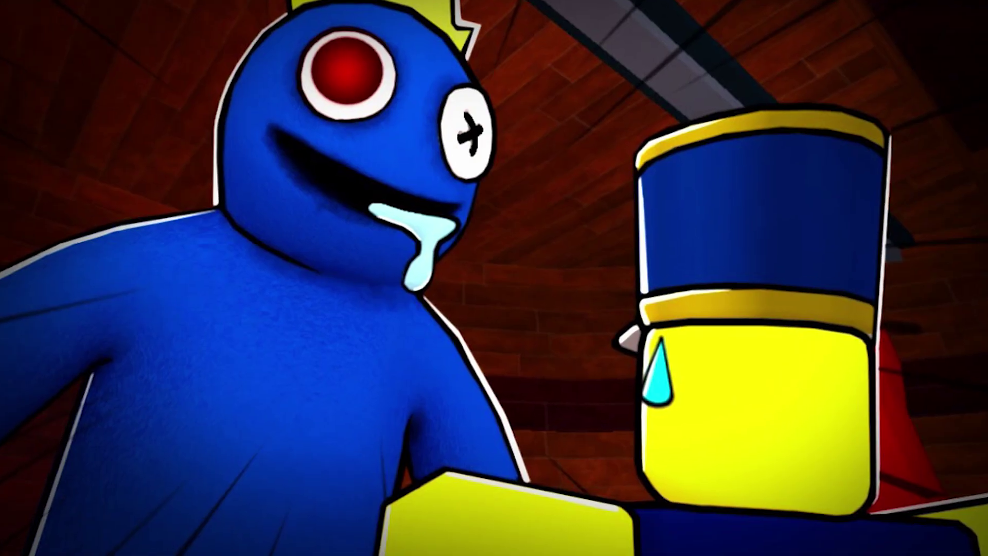
pyautogui.moveTo(636, 385); pyautogui.dragTo(582, 355, button='right')
pyautogui.scroll(2, 582, 355)
pyautogui.moveTo(433, 206); pyautogui.dragTo(442, 265, button='right')
pyautogui.scroll(-2, 442, 265)
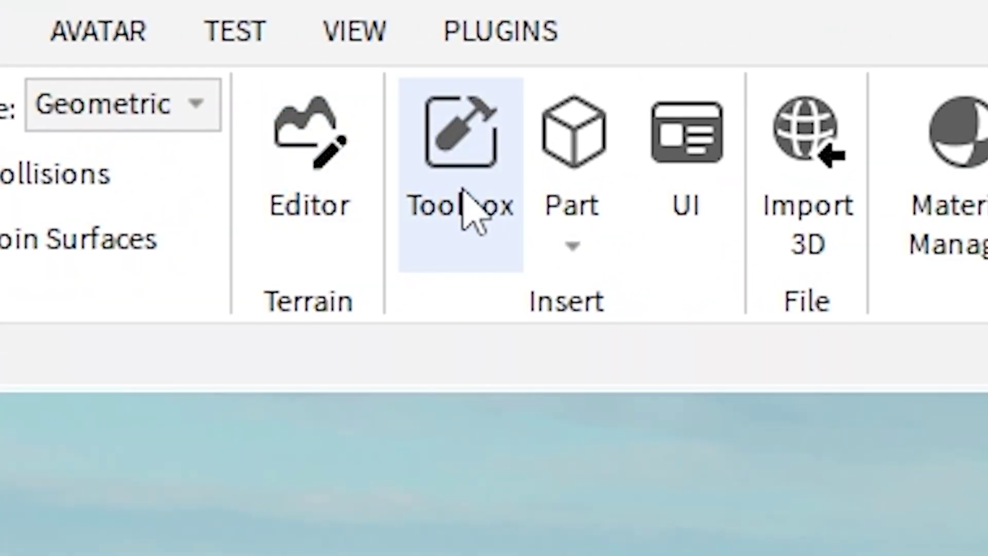
# - Search the Toolbox models for rainbow friends
pyautogui.click(850, 149)
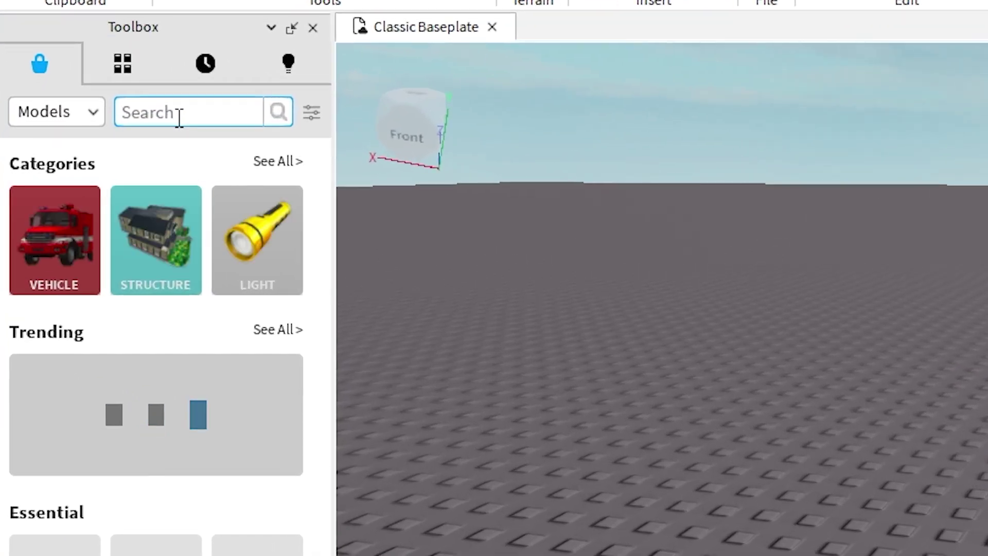
pyautogui.write('rainbow friends')
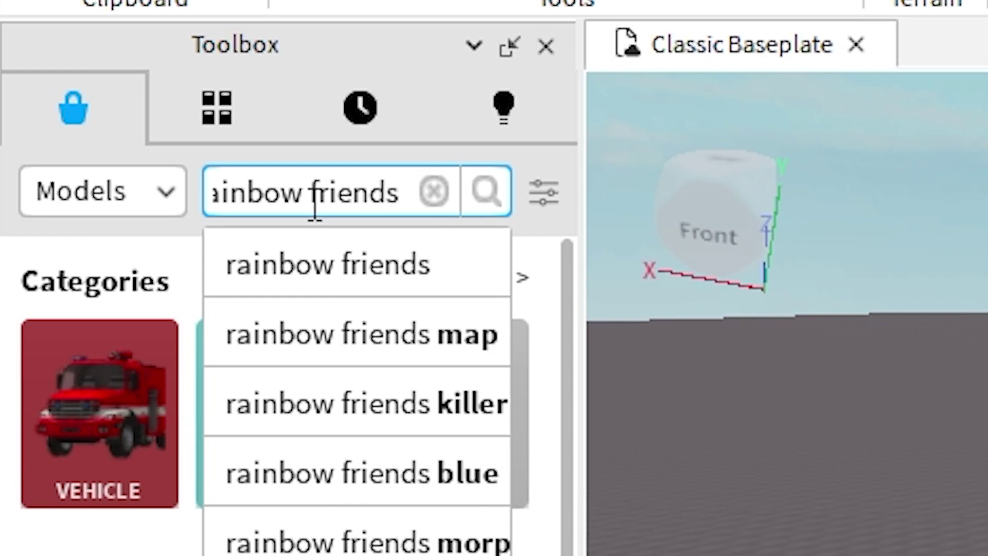
pyautogui.press('Return')
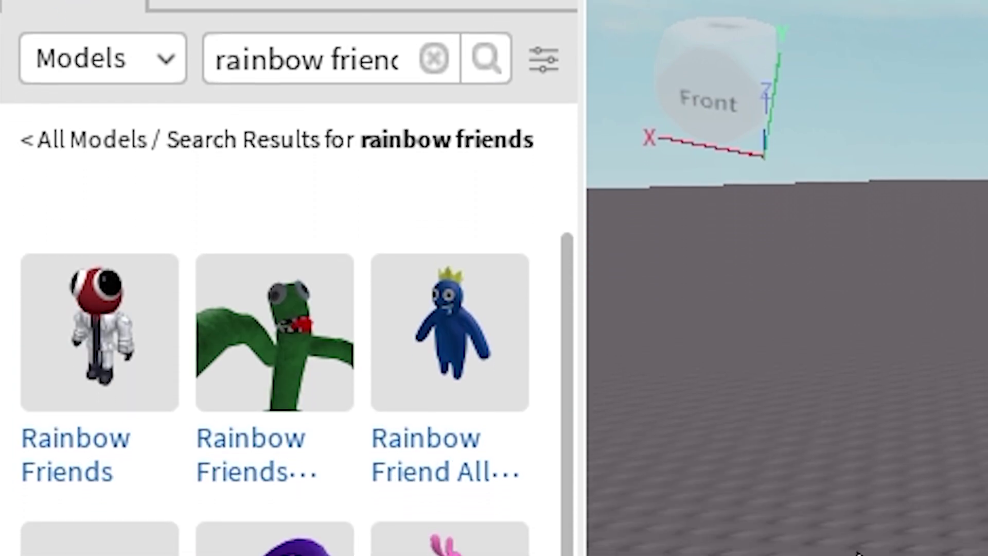
# - Insert the blue Rainbow Friend model with the yellow crown from the search results into the scene
pyautogui.moveTo(447, 392)
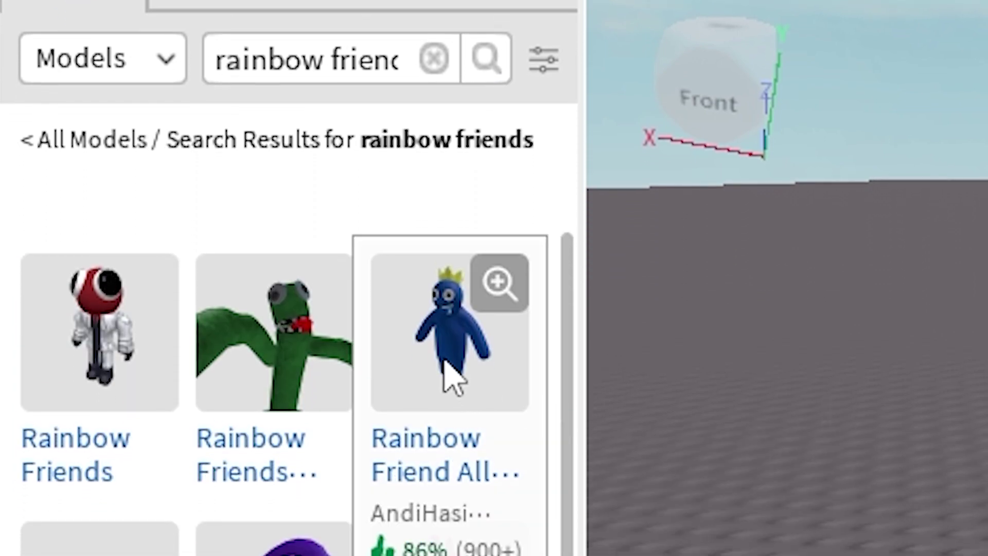
pyautogui.click(453, 380)
pyautogui.scroll(3, 569, 470)
pyautogui.scroll(-3, 546, 439)
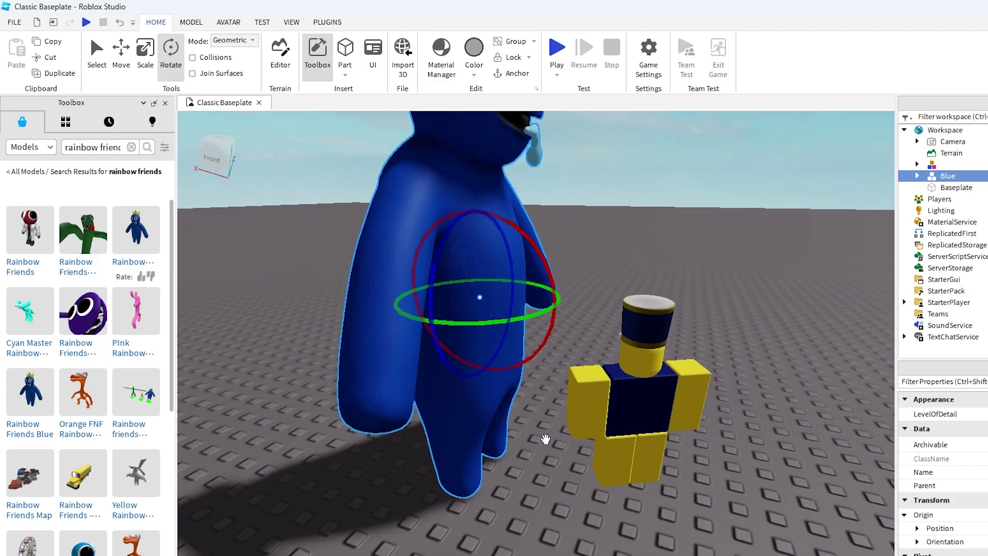
# - Deselect the Blue model and search the Toolbox models for rainbow friends map
pyautogui.scroll(-4, 545, 439)
pyautogui.click(566, 302)
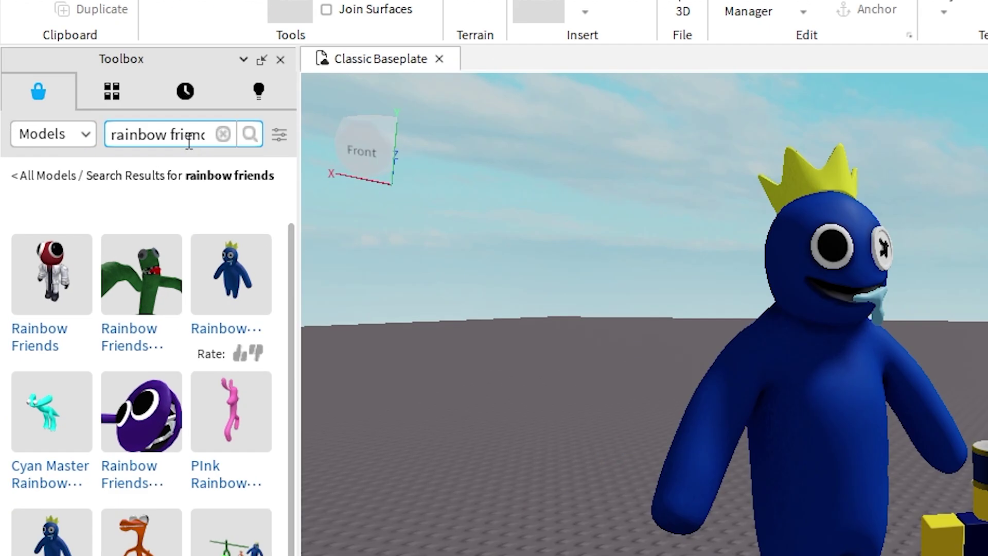
pyautogui.click(111, 149)
pyautogui.write('map')
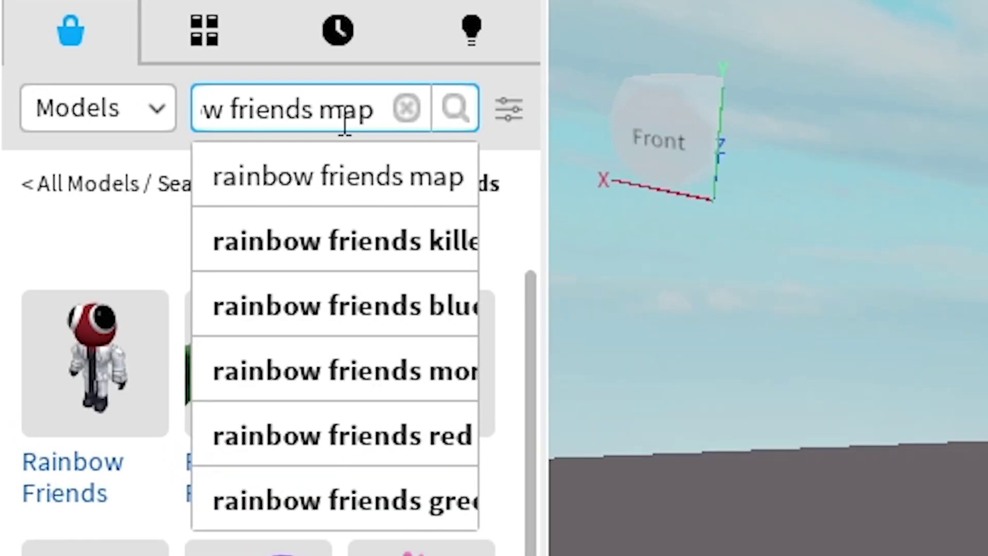
pyautogui.press('Return')
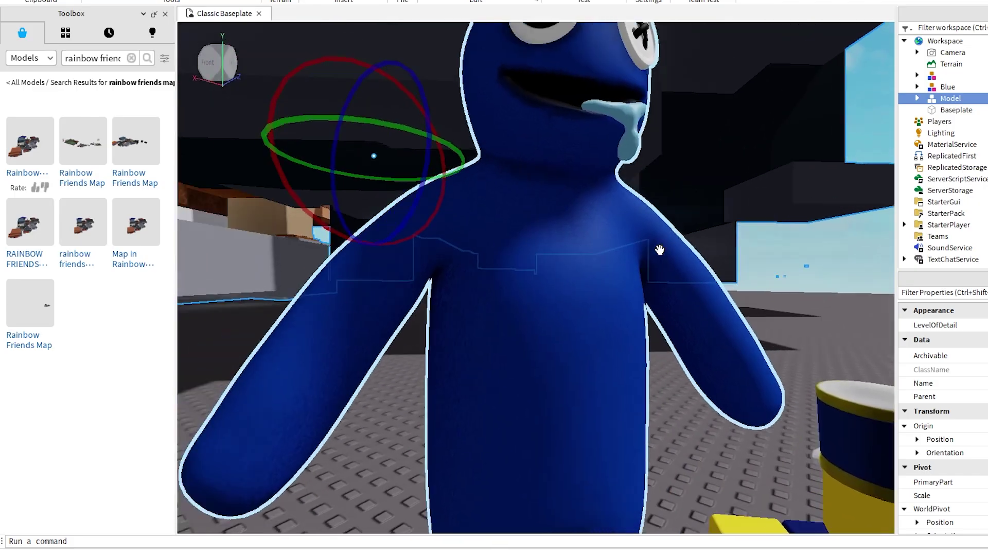
# - Insert the first Rainbow Friends Map result and place Blue and the R6 avatar together on its wooden walkway
pyautogui.scroll(-4, 660, 250)
pyautogui.moveTo(660, 250); pyautogui.dragTo(623, 222, button='right')
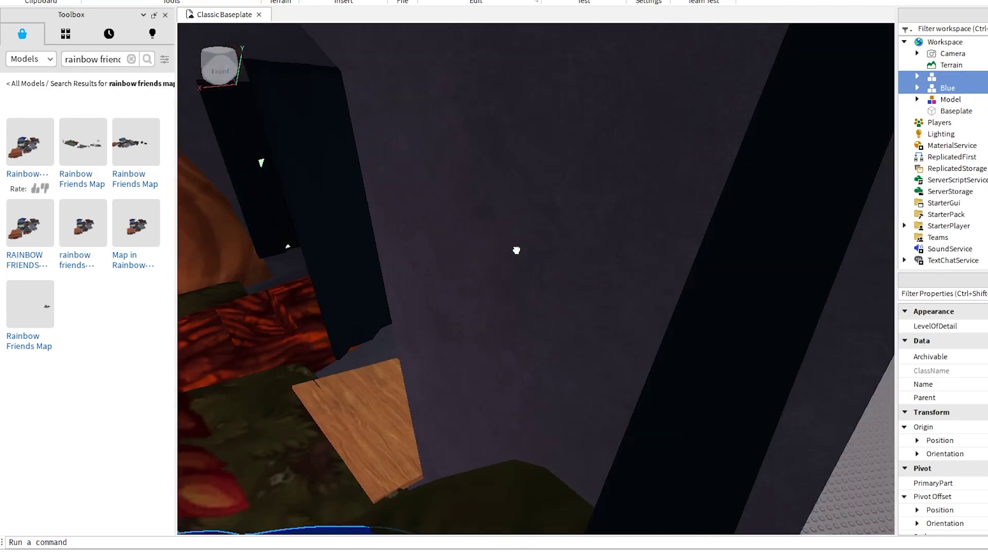
pyautogui.moveTo(516, 250); pyautogui.dragTo(517, 250)
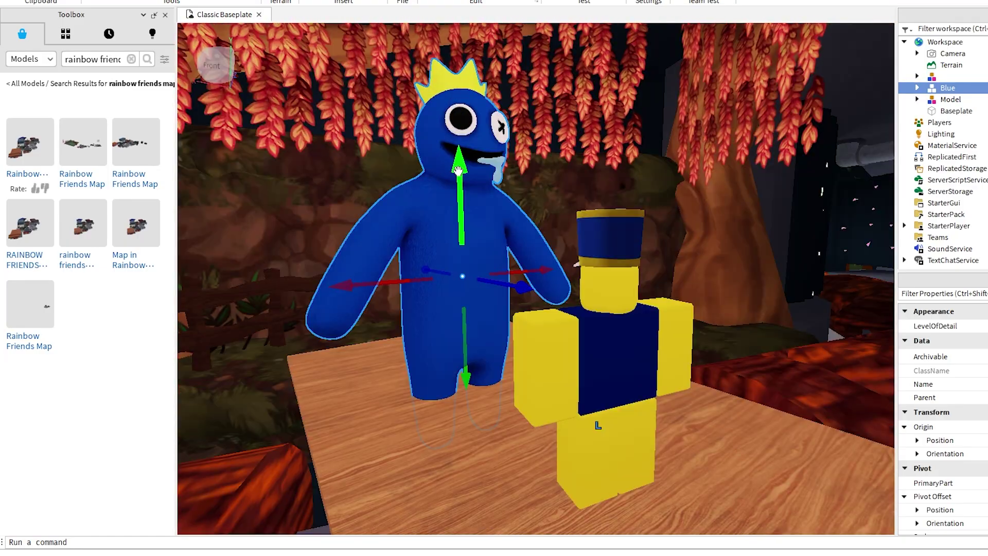
# - Frame Blue facing the camera behind the avatar's shoulder, with the hanging red leaves behind, and capture the scene as a screenshot
pyautogui.moveTo(458, 170)
pyautogui.mouseDown()
pyautogui.moveTo(460, 192)
pyautogui.moveTo(460, 180)
pyautogui.mouseUp()
pyautogui.moveTo(535, 176); pyautogui.dragTo(535, 176, button='right')
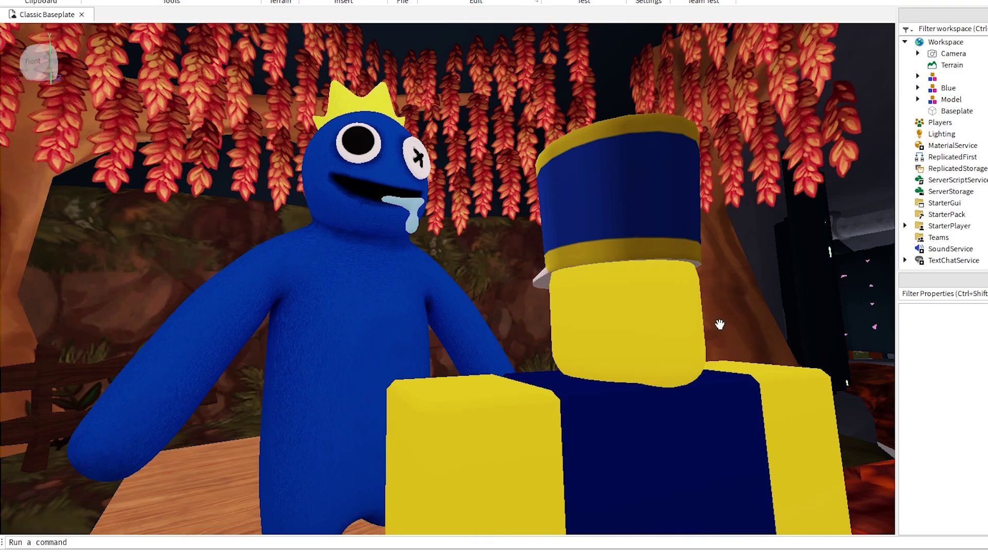
pyautogui.press('super+shift+s')
pyautogui.moveTo(106, 43); pyautogui.dragTo(857, 531)
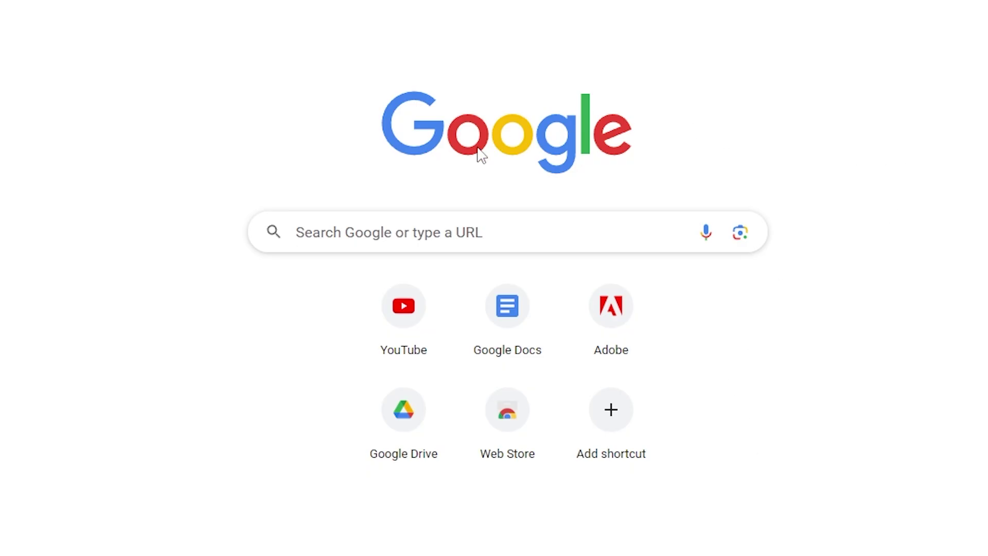
# - Switch to the browser, open Photopea and start a new project
pyautogui.click(377, 232)
pyautogui.write('photopea')
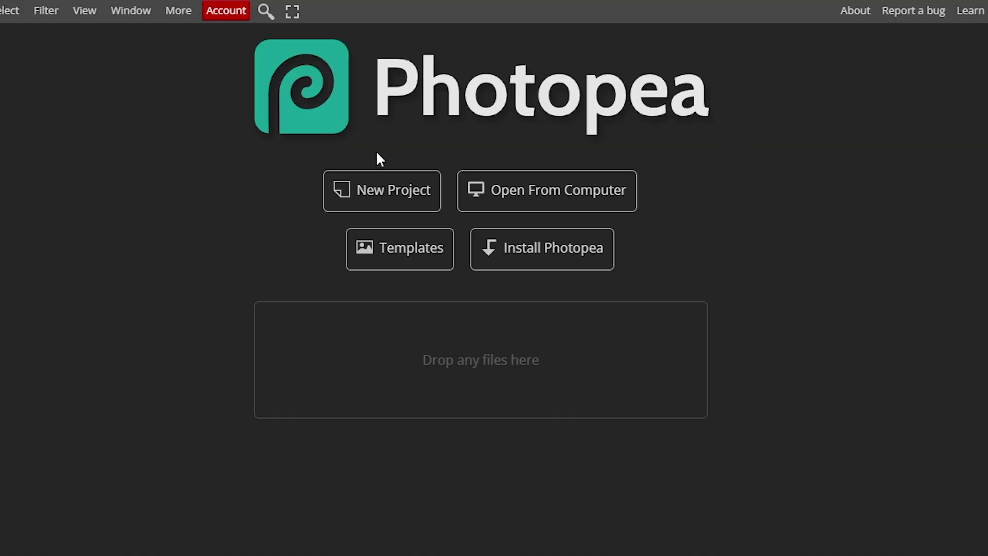
pyautogui.click(378, 184)
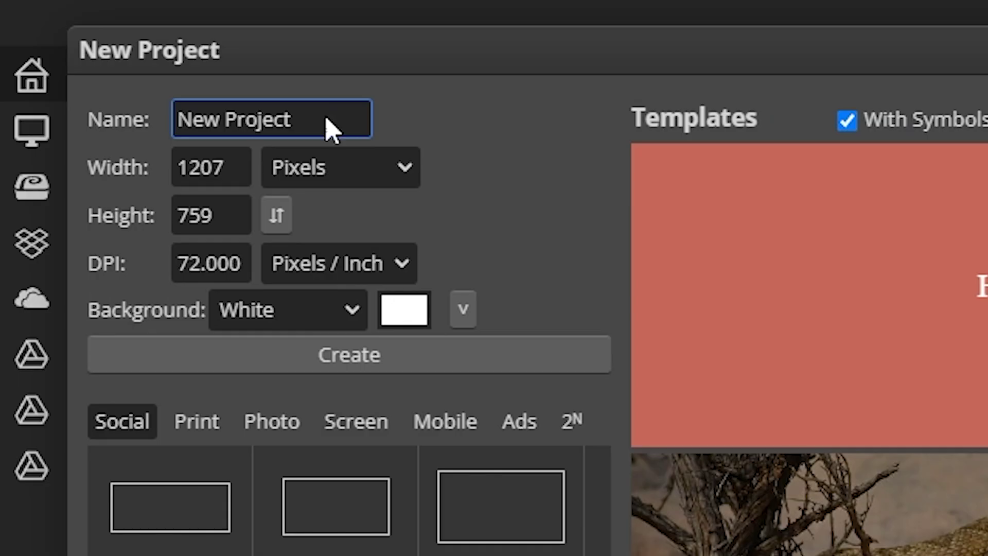
# - Create the project with the name YT THUMBNAIL, a width of 1280 pixels and a height of 720 pixels
pyautogui.moveTo(335, 128); pyautogui.dragTo(165, 137)
pyautogui.write('YT THUMBNAIL')
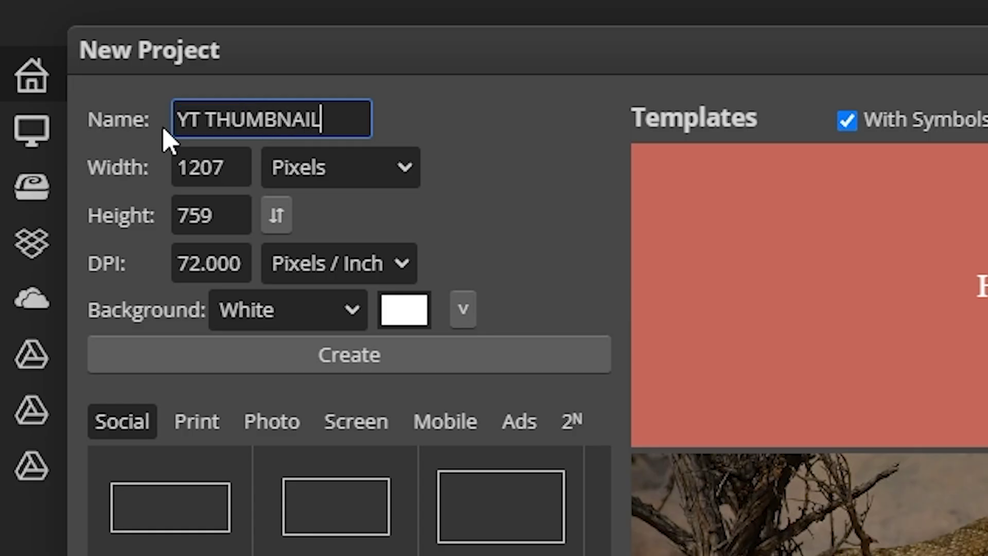
pyautogui.press('Tab')
pyautogui.press('Tab')
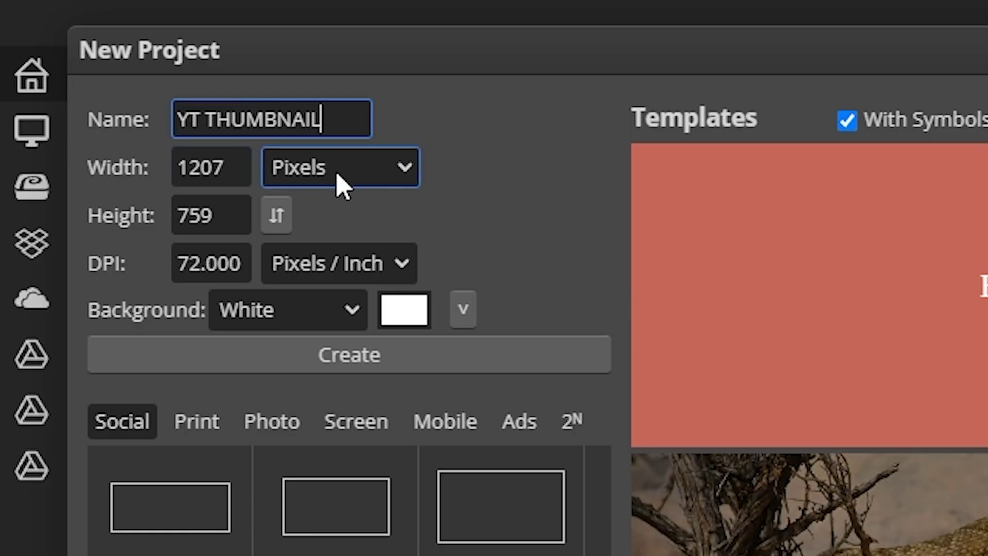
pyautogui.hotkey('shift', 'Tab')
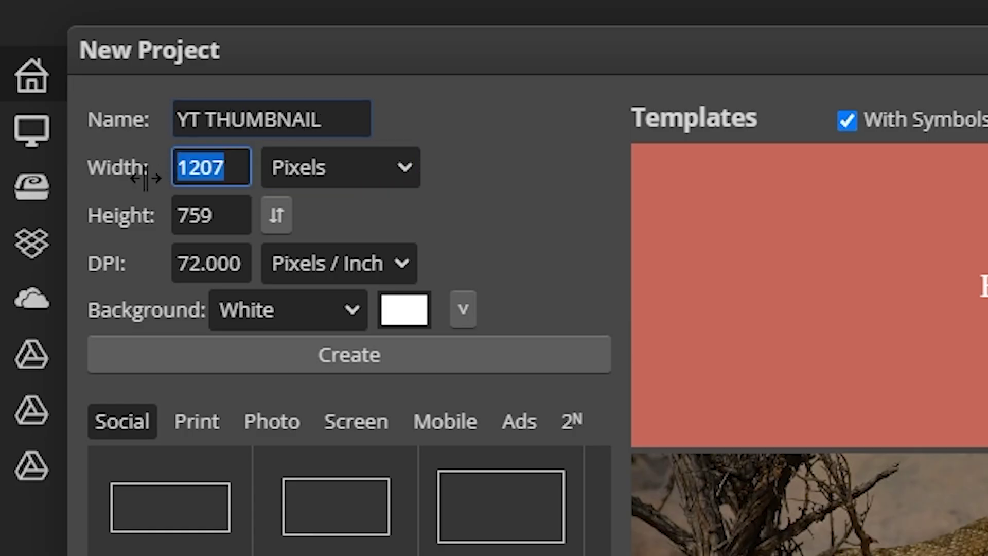
pyautogui.write('1280')
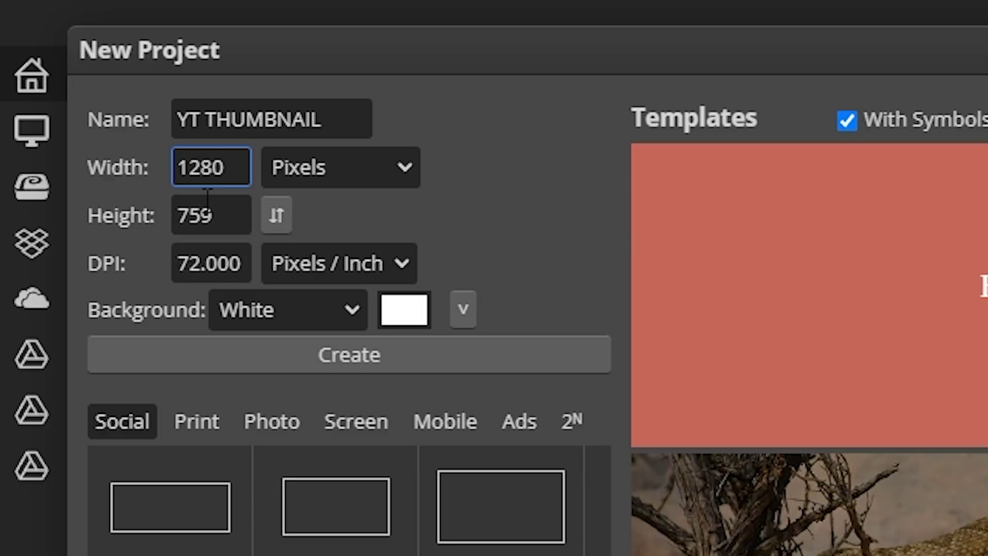
pyautogui.press('Tab')
pyautogui.write('720')
pyautogui.click(444, 363)
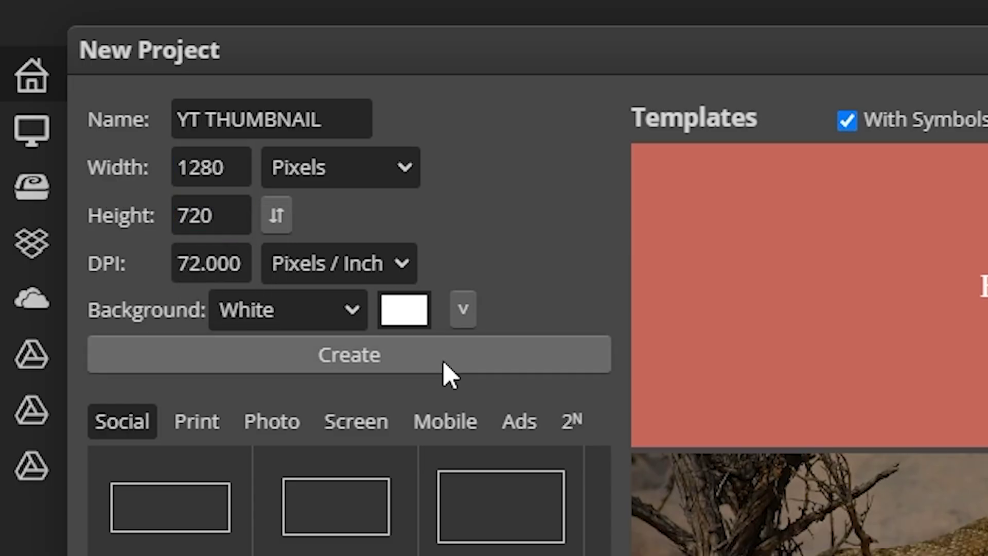
pyautogui.click(445, 363)
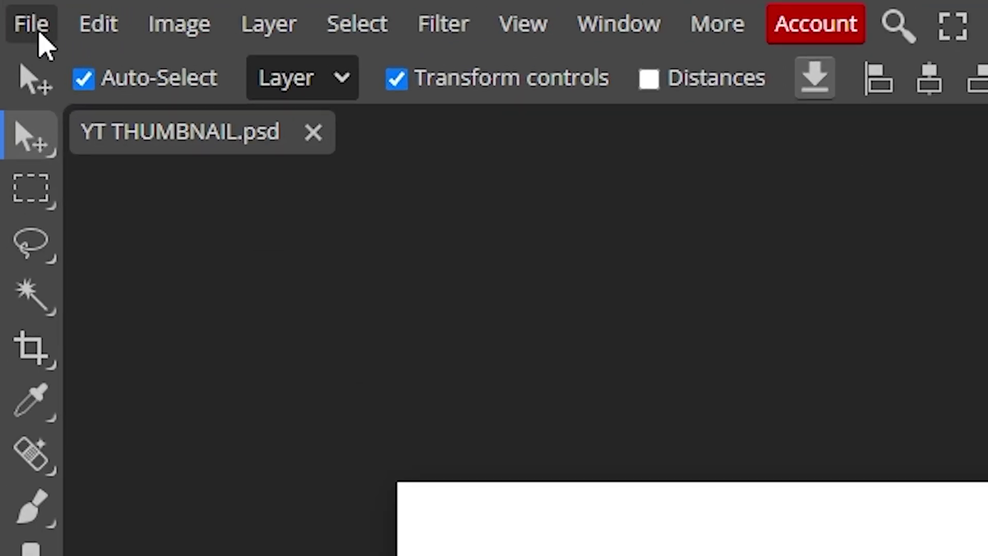
# - Place the YT THUMB 1 image from the computer into the project as its own layer
pyautogui.click(12, 8)
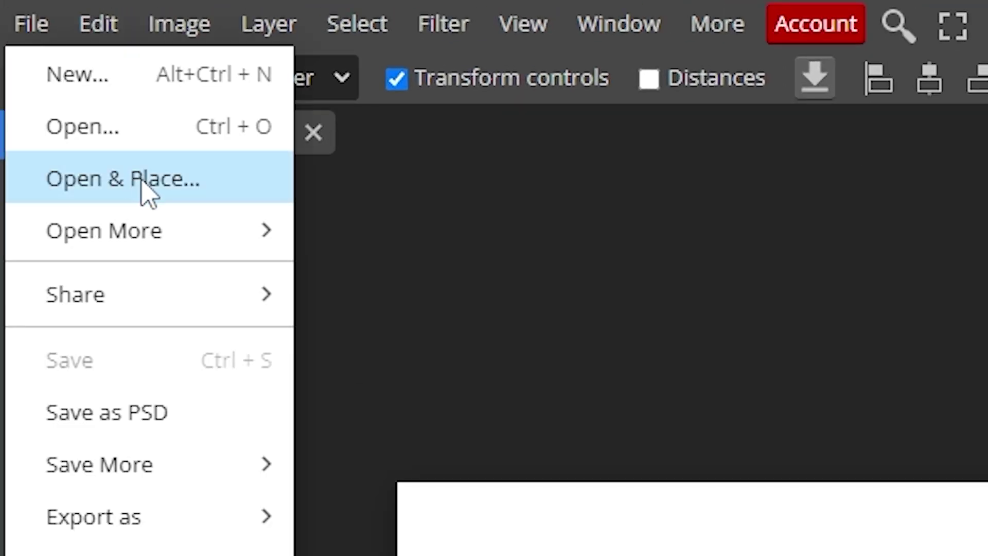
pyautogui.click(146, 193)
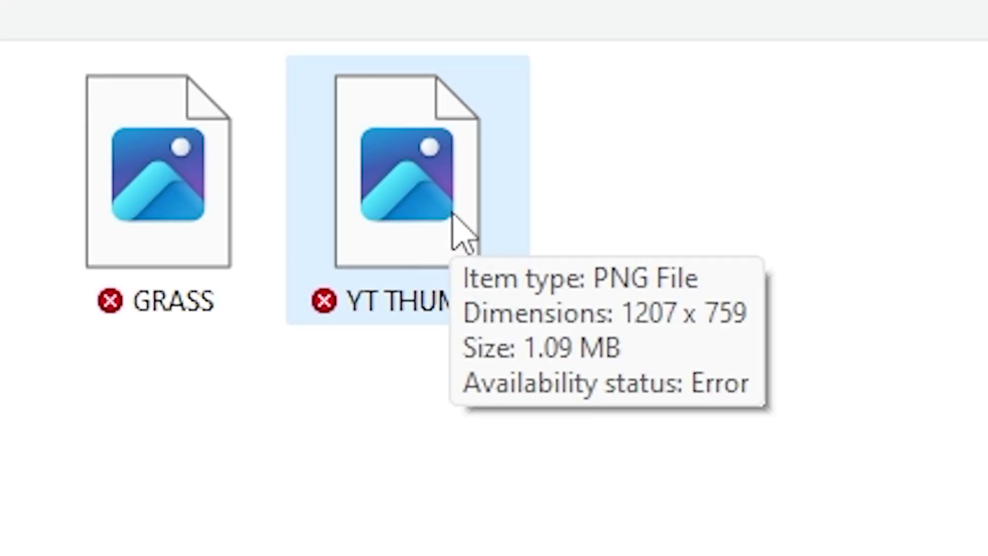
pyautogui.click(453, 213)
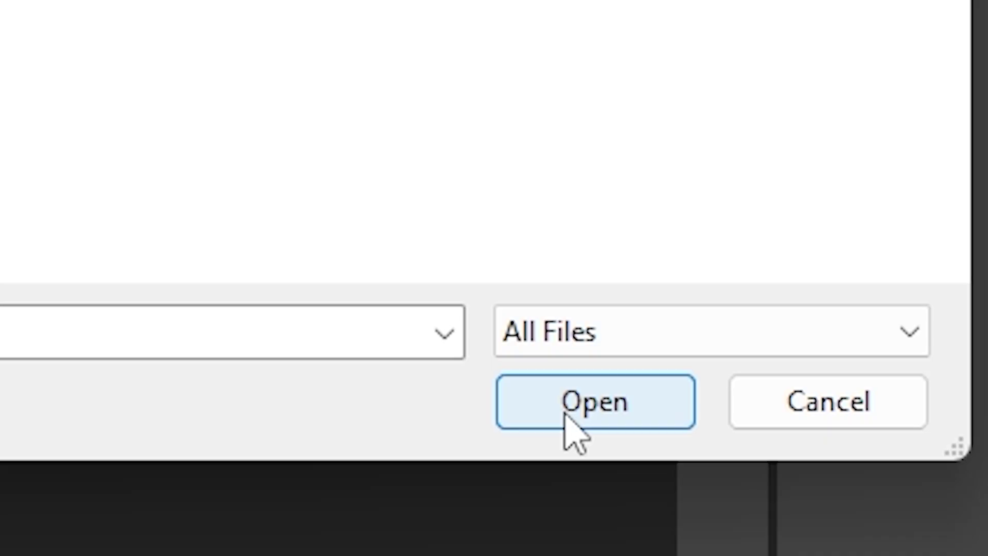
pyautogui.click(566, 412)
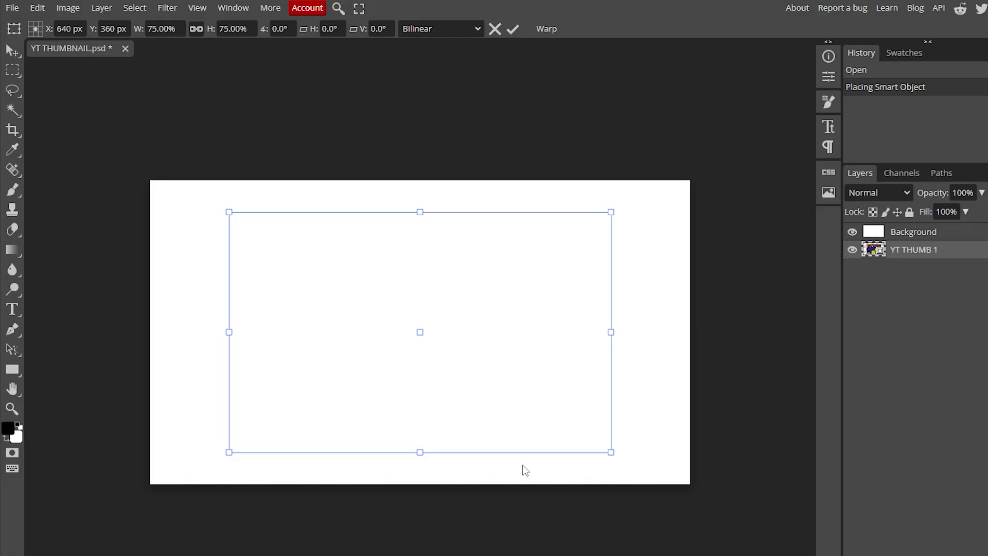
pyautogui.click(512, 31)
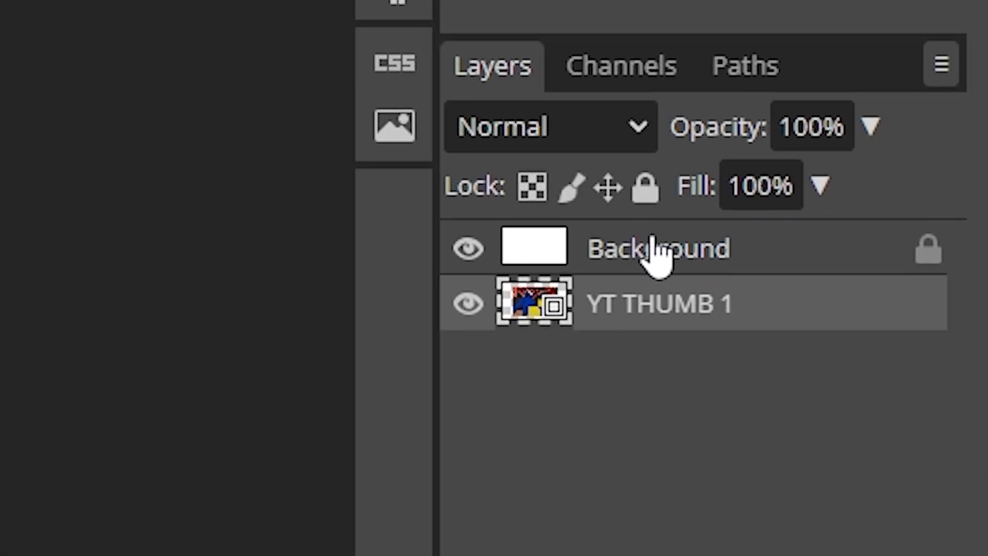
# - Reorder the white Background layer beneath YT THUMB 1 and enlarge the image to about 114% so it covers the whole canvas
pyautogui.click(631, 257)
pyautogui.moveTo(632, 258); pyautogui.dragTo(630, 396)
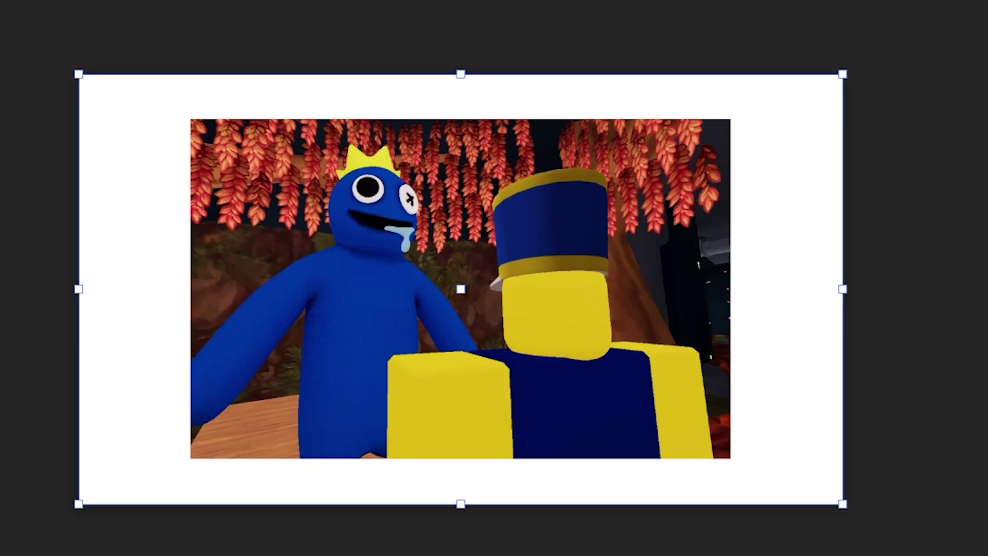
pyautogui.click(480, 416)
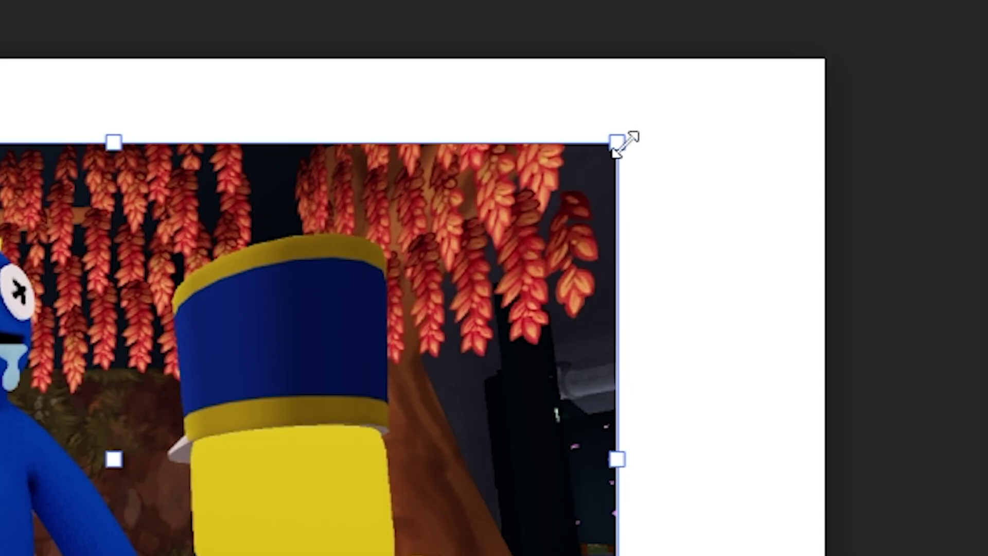
pyautogui.moveTo(623, 145); pyautogui.dragTo(664, 122)
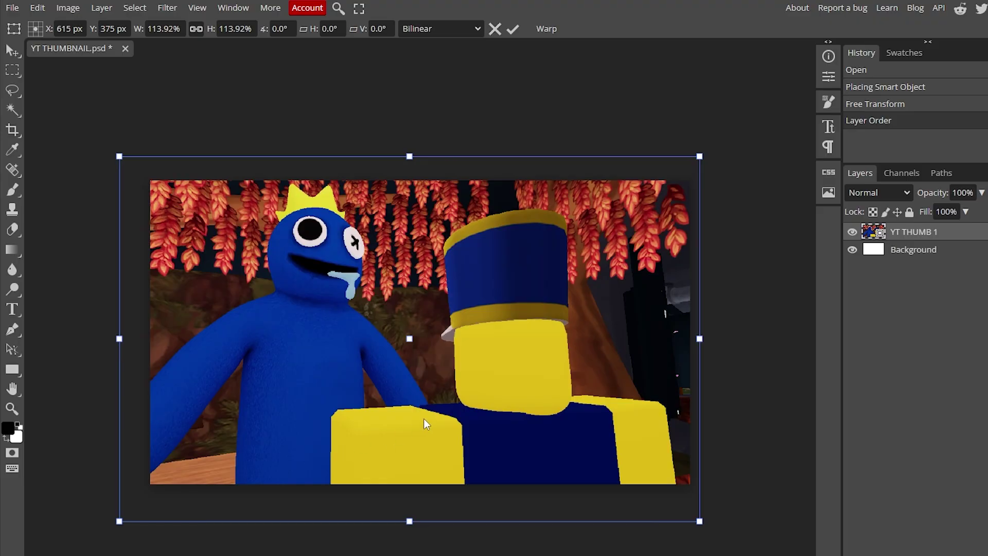
pyautogui.moveTo(464, 348); pyautogui.dragTo(477, 345)
pyautogui.press('Return')
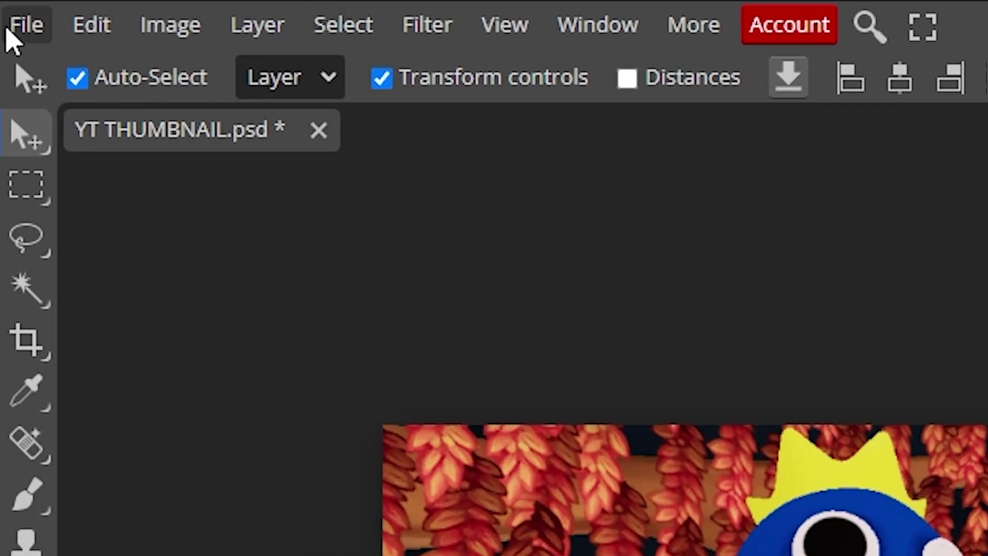
# - Export the thumbnail as a JPG named YT THUMBNAIL at 1280 by 720 px and 70% quality
pyautogui.click(15, 24)
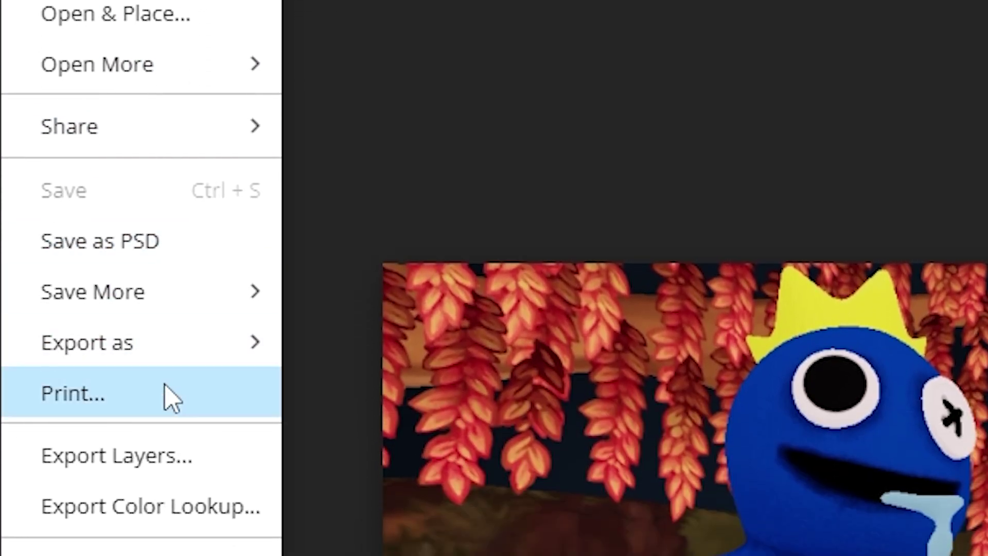
pyautogui.moveTo(196, 355)
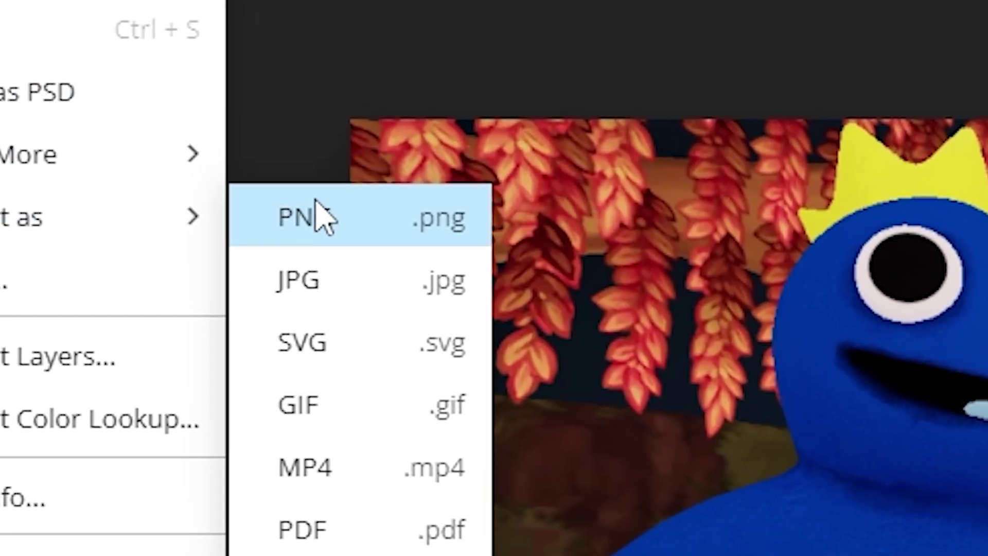
pyautogui.click(347, 300)
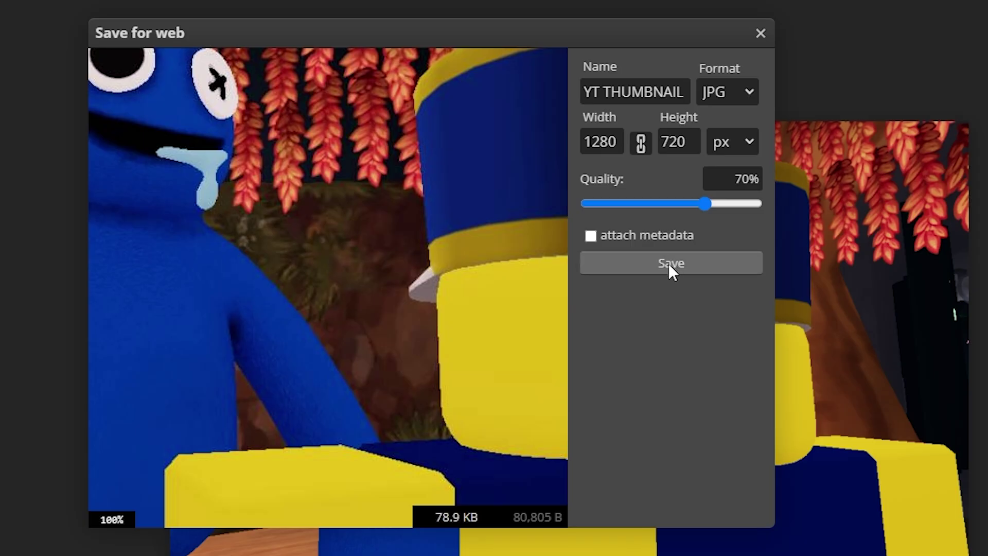
pyautogui.click(669, 264)
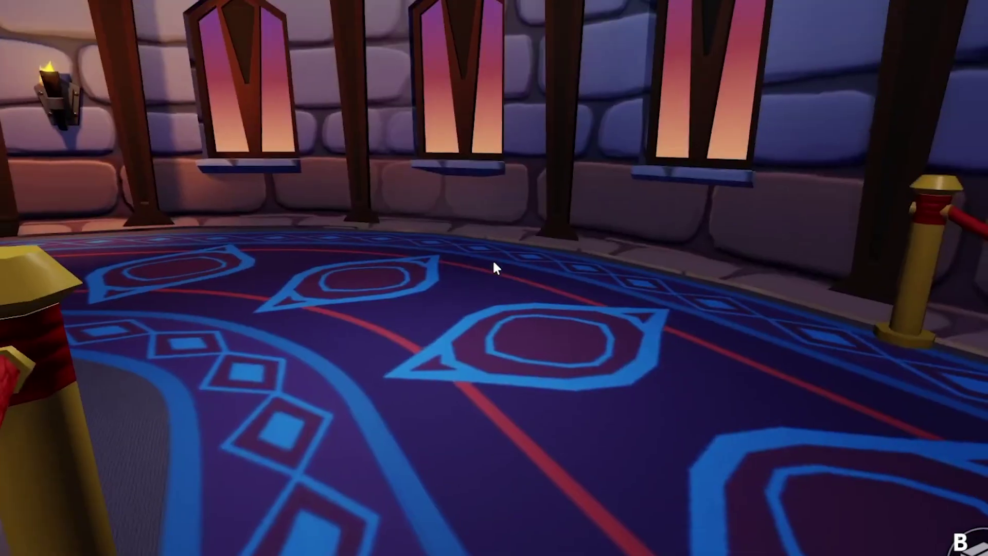
# - Capture a screenshot of the stone castle room with the patterned carpet and arched windows
pyautogui.press('super+shift+s')
pyautogui.moveTo(107, 20); pyautogui.dragTo(852, 511)
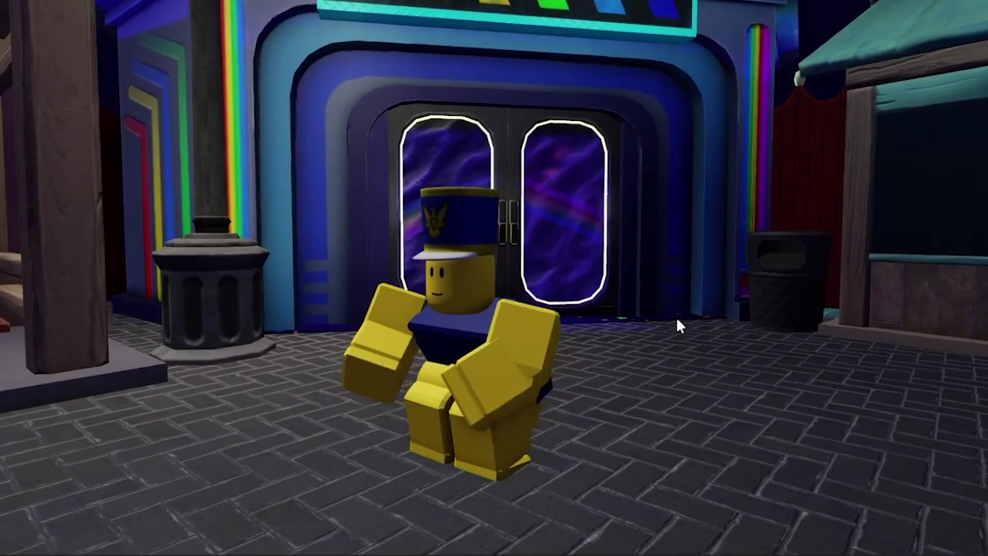
# - Turn the yellow avatar in front of the Laser Tag entrance, frame it up close and capture a screenshot around it
pyautogui.press('a')
pyautogui.press('s')
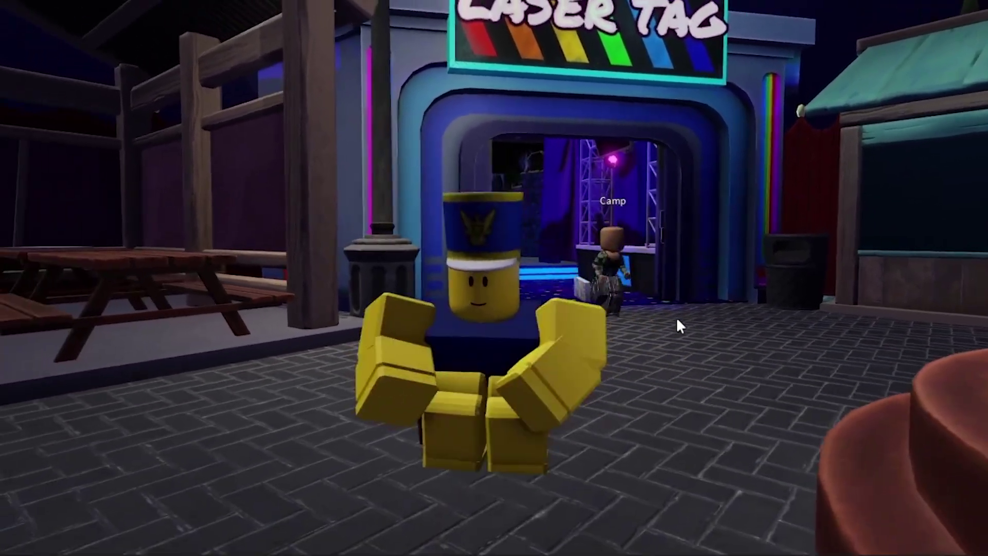
pyautogui.press('a')
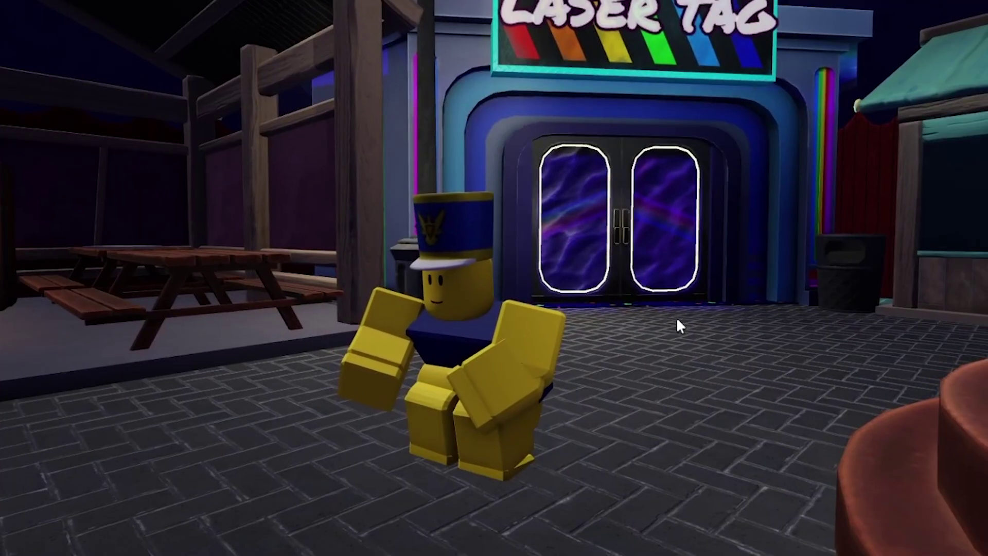
pyautogui.scroll(1, 678, 318)
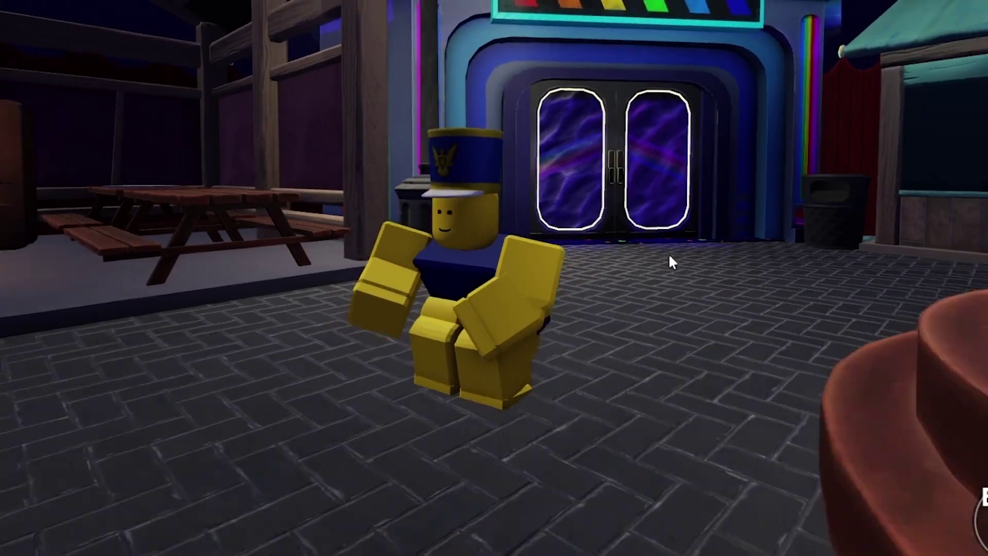
pyautogui.scroll(-1, 670, 255)
pyautogui.scroll(2, 670, 254)
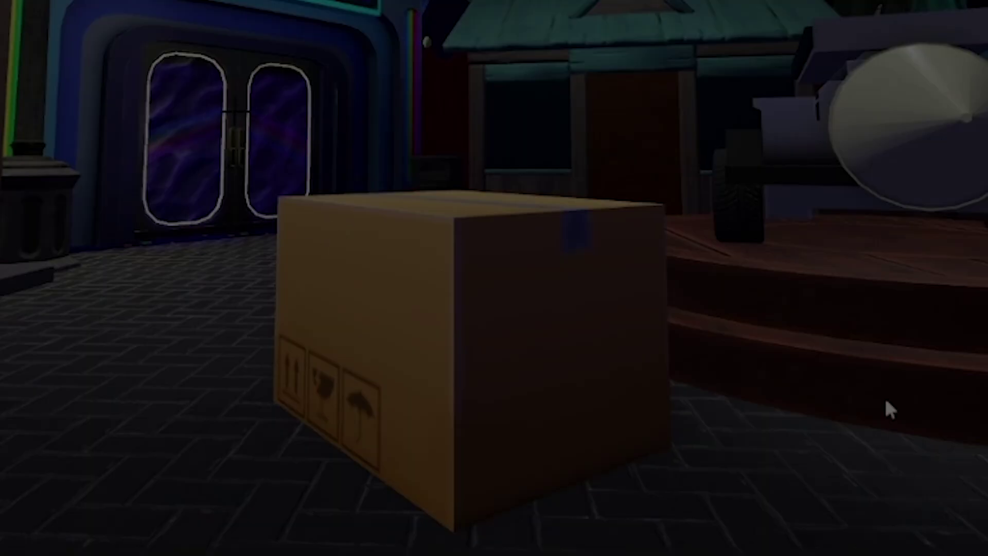
pyautogui.moveTo(202, 84); pyautogui.dragTo(714, 518)
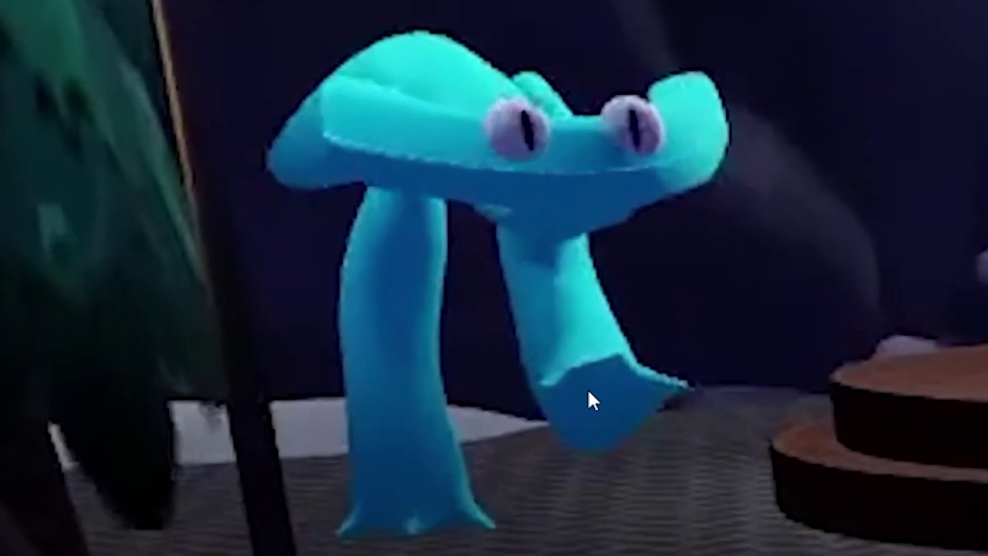
# - Capture a screenshot of the cyan monster beside the round wooden steps
pyautogui.press('super+shift+s')
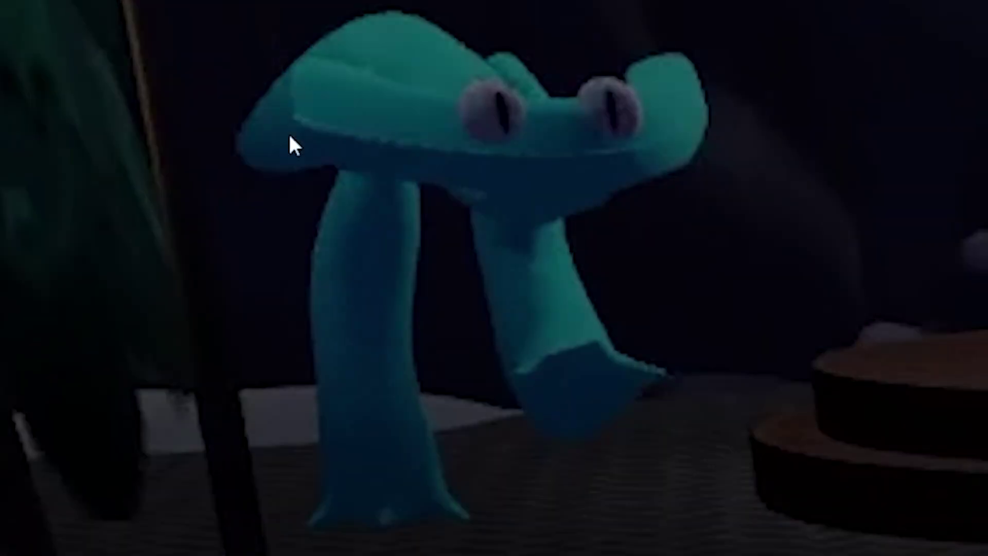
pyautogui.moveTo(170, 0); pyautogui.dragTo(788, 551)
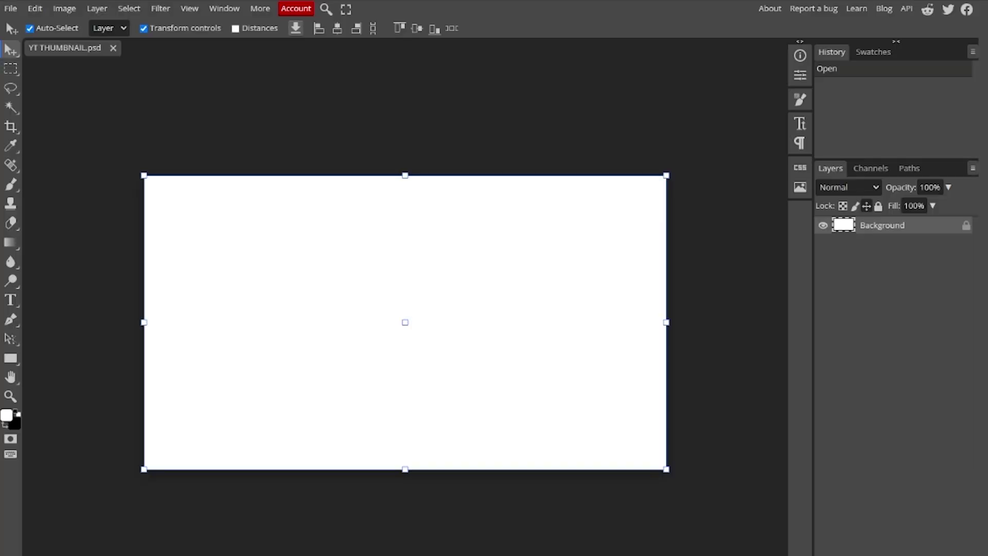
# - Place the castle room image BACKGROUND in the YT THUMBNAIL project and move its layer above the white Background layer
pyautogui.click(934, 555)
pyautogui.click(873, 246)
pyautogui.moveTo(873, 241); pyautogui.dragTo(873, 218)
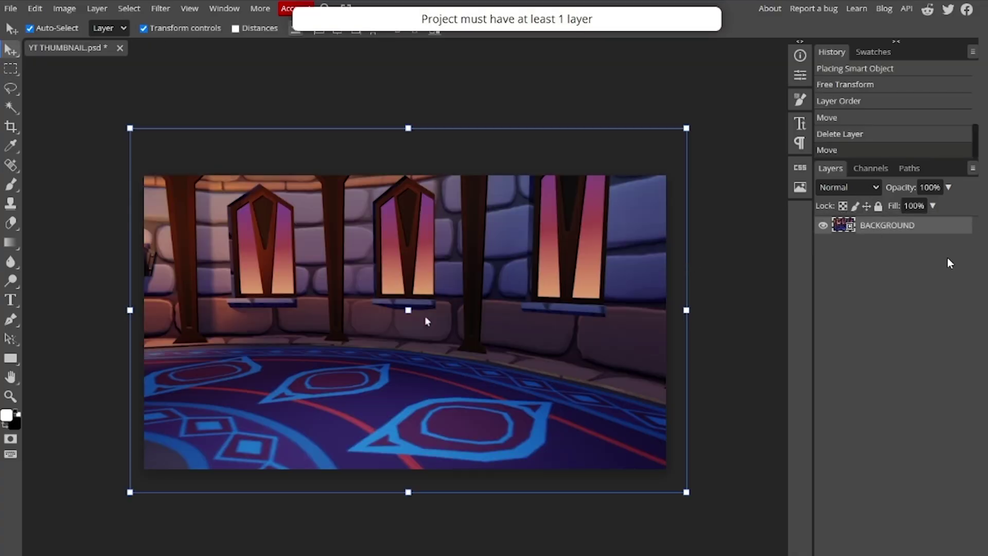
# - Delete the white Background layer and fit the castle room image over the whole canvas with Free Transform
pyautogui.click(939, 554)
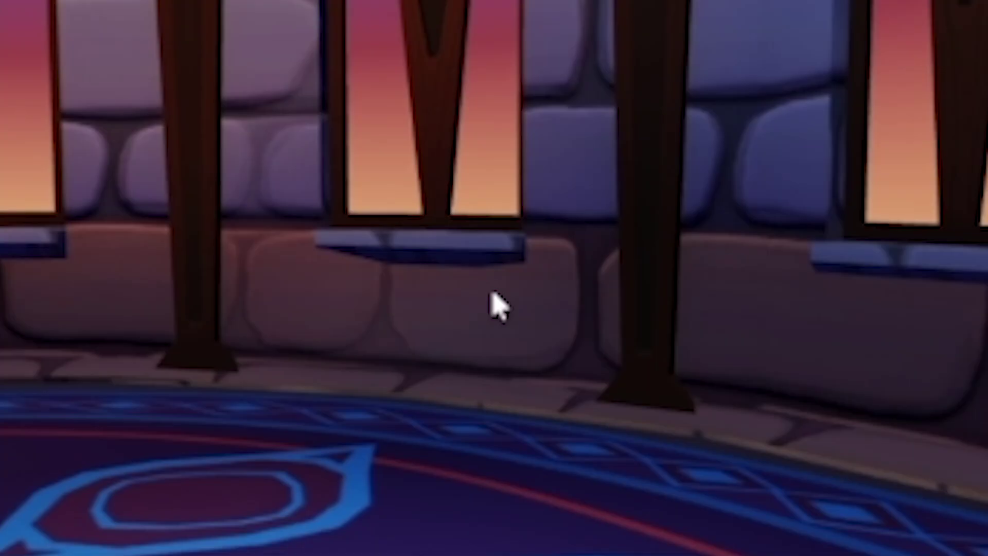
pyautogui.hotkey('ctrl', 'alt', 't')
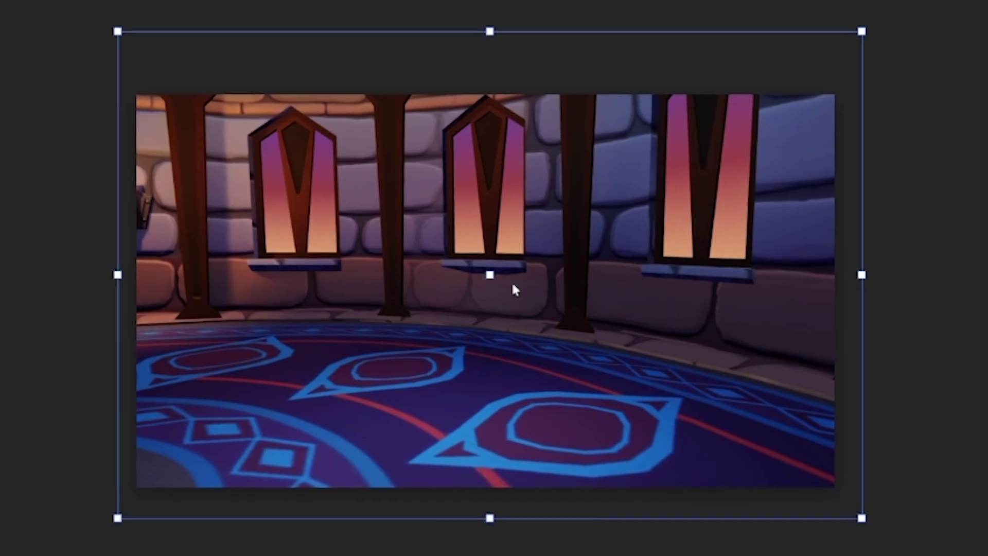
pyautogui.press('Return')
pyautogui.hotkey('ctrl', 'alt', 't')
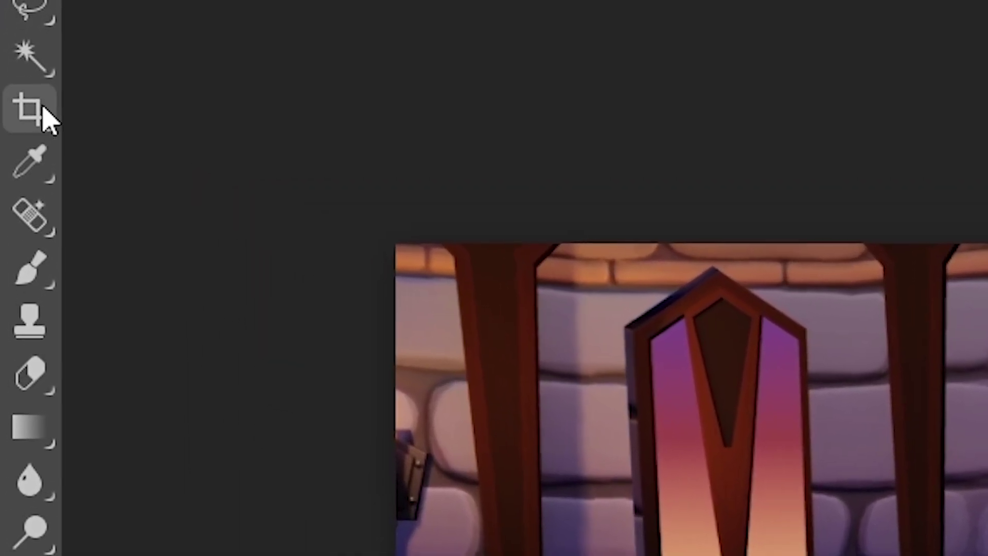
# - Rasterize the BACKGROUND layer and retouch the stone wall around the middle window with the Spot Healing Brush Tool
pyautogui.rightClick(34, 212)
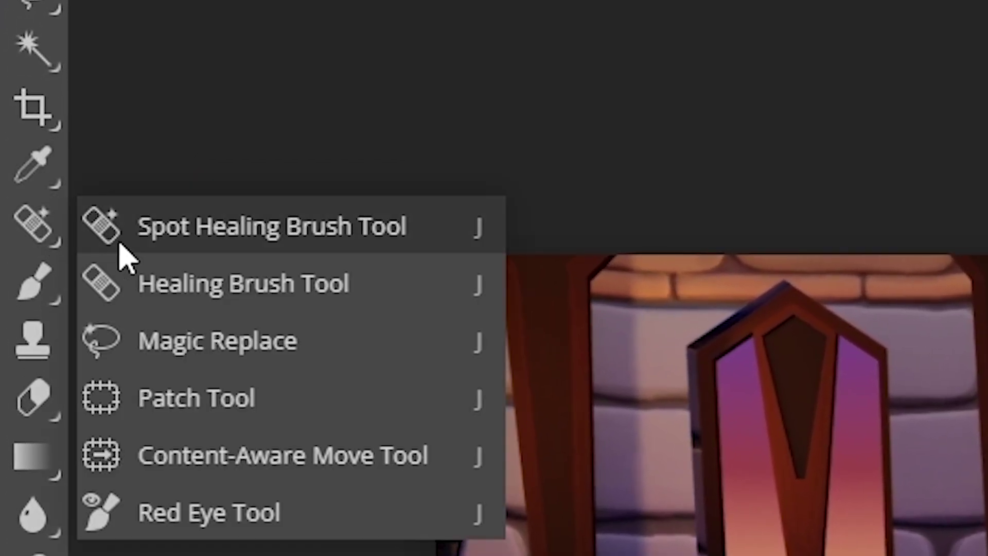
pyautogui.click(221, 247)
pyautogui.scroll(3, 494, 311)
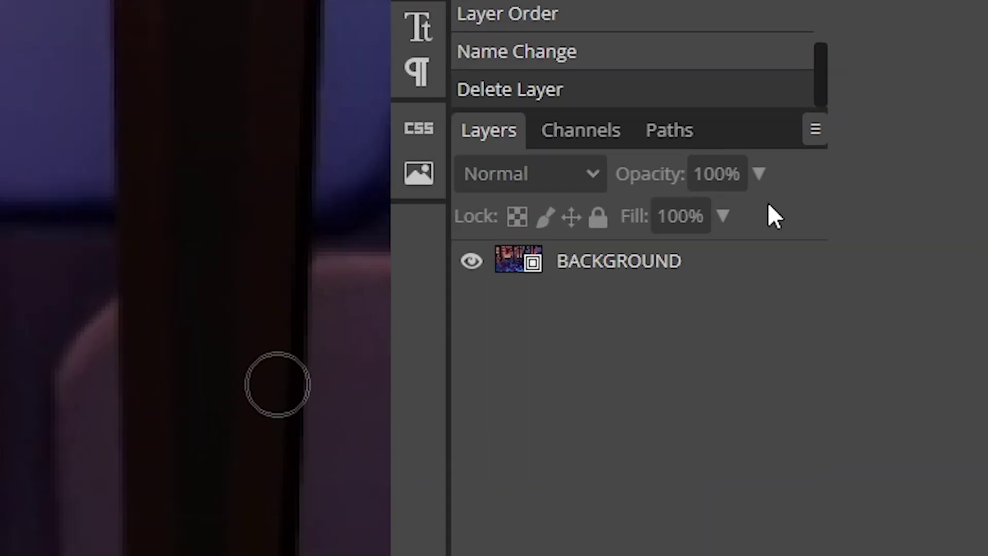
pyautogui.click(574, 262)
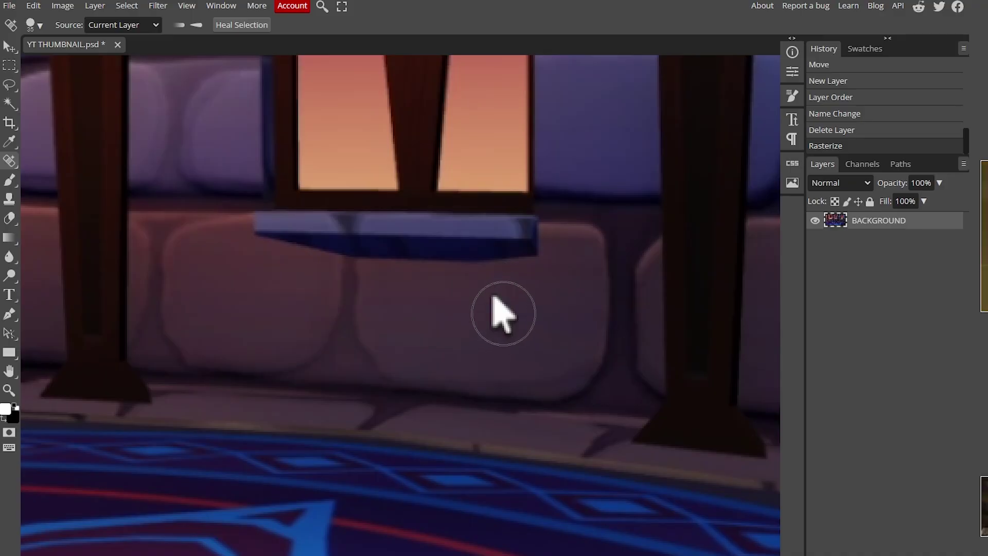
pyautogui.click(500, 311)
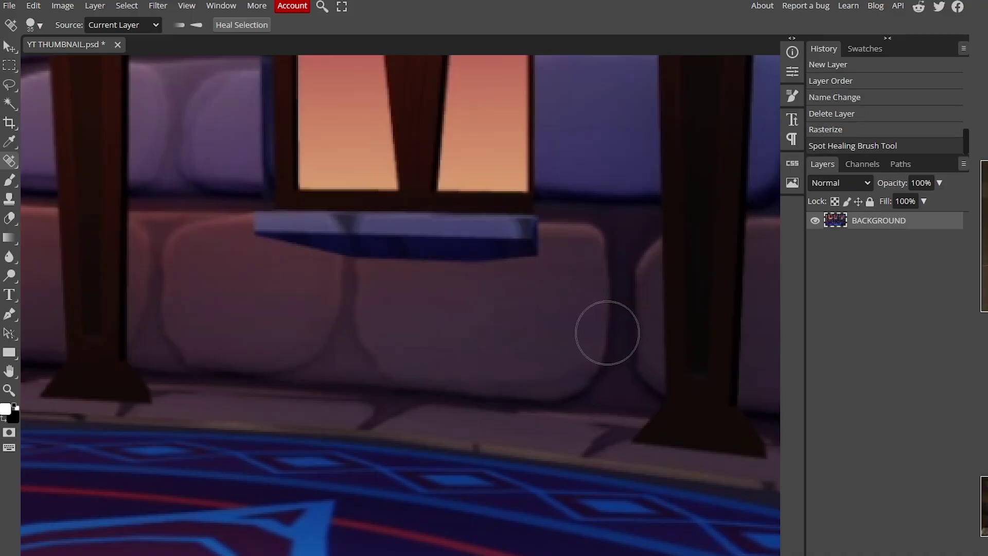
pyautogui.scroll(-5, 551, 231)
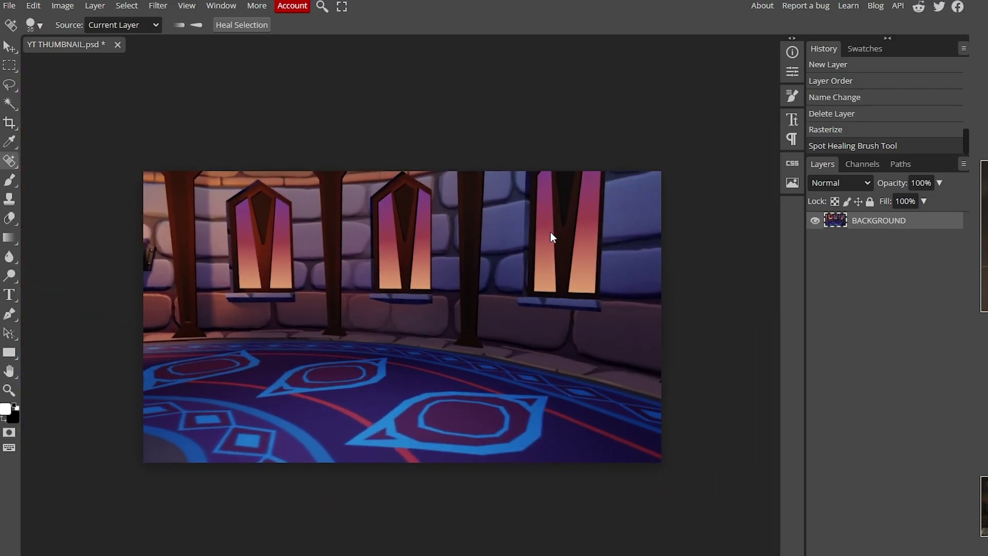
pyautogui.moveTo(379, 271); pyautogui.dragTo(371, 278)
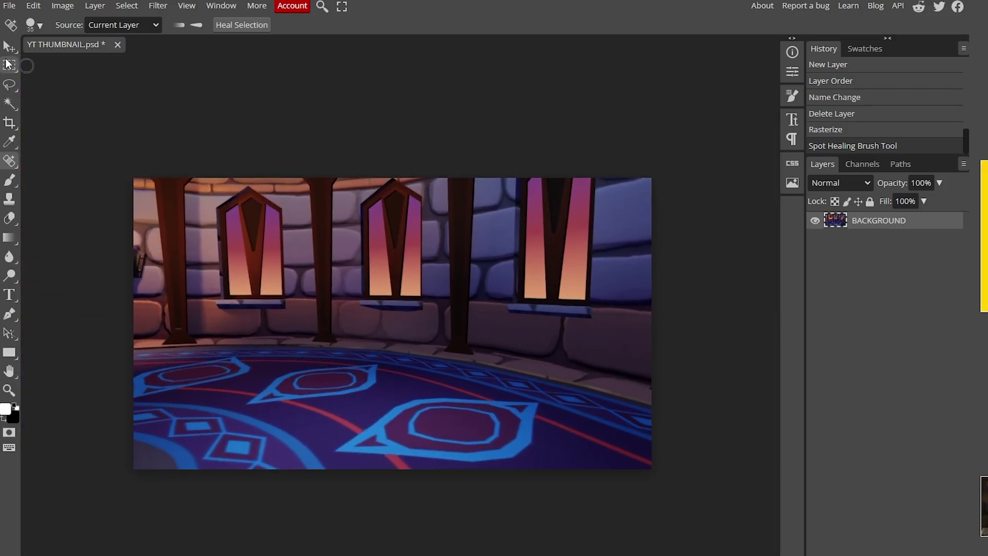
# - Position the yellow avatar image NOOB over the castle room and keep its layer above BACKGROUND
pyautogui.click(9, 47)
pyautogui.moveTo(181, 457); pyautogui.dragTo(455, 317)
pyautogui.moveTo(860, 242); pyautogui.dragTo(859, 218)
# - Add an empty layer above NOOB for brush work and name it NOOB LINE TRACE
pyautogui.press('b')
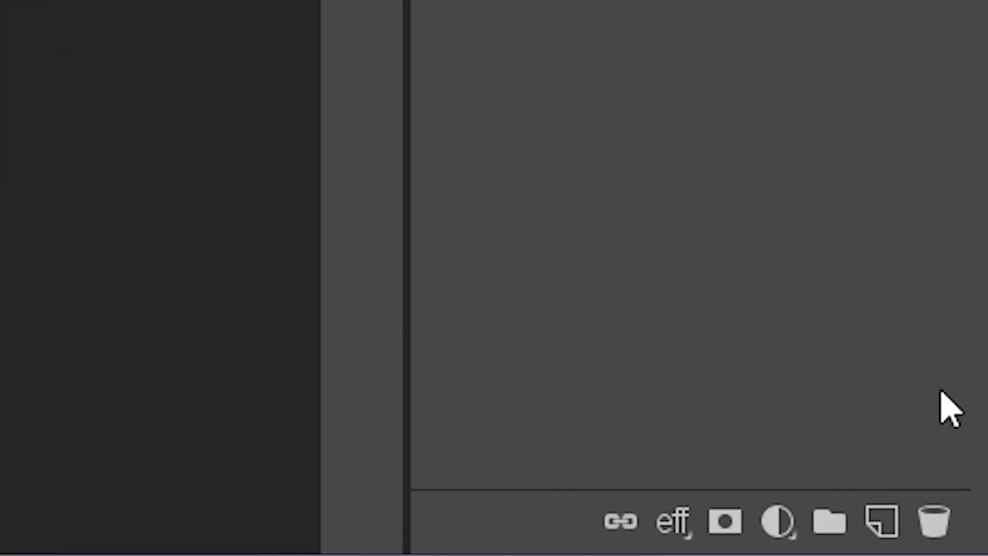
pyautogui.click(882, 521)
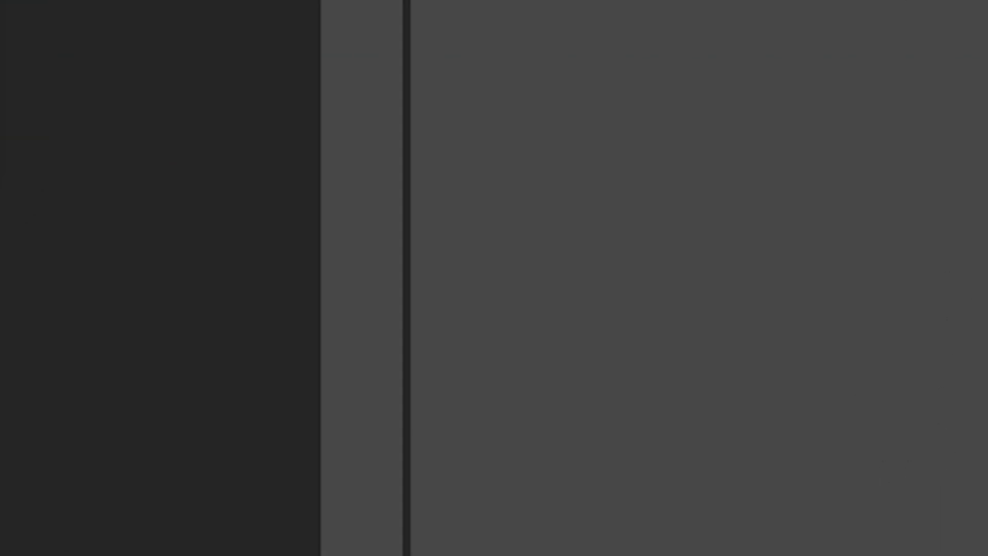
pyautogui.doubleClick(615, 315)
pyautogui.write('NOOB LINE TRAC')
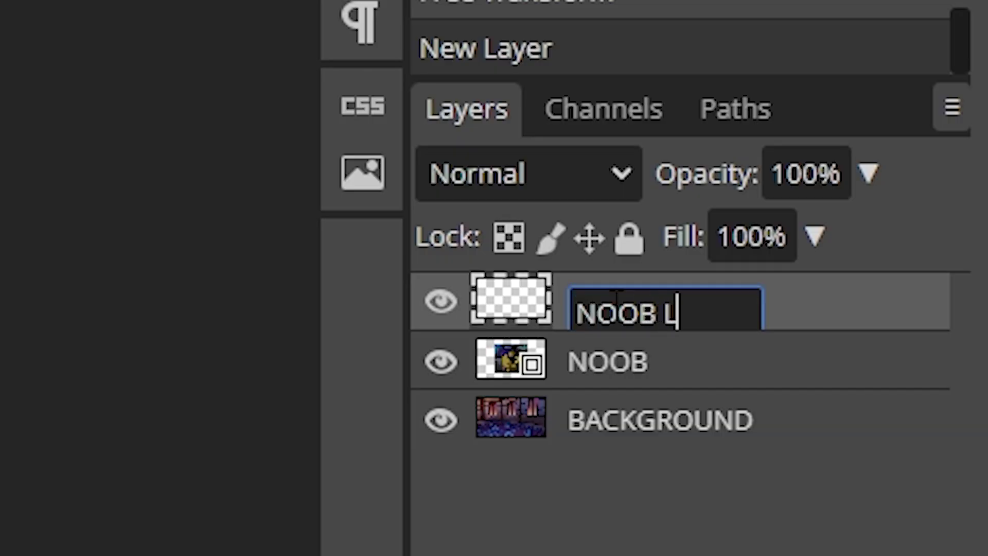
pyautogui.write('E')
pyautogui.press('Return')
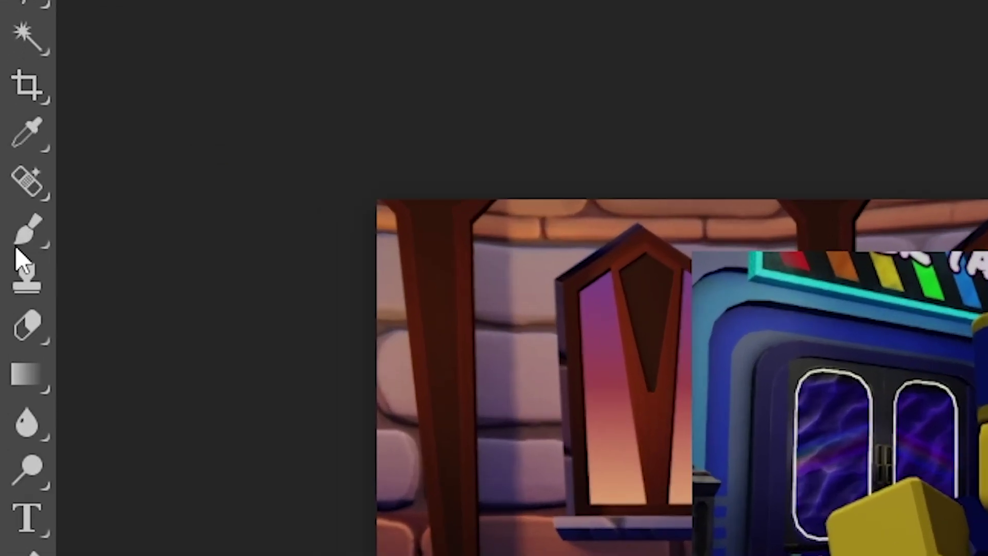
# - Make black the brush colour and trace the outer edge of the avatar's raised left-hand arm with straight connected strokes
pyautogui.click(18, 246)
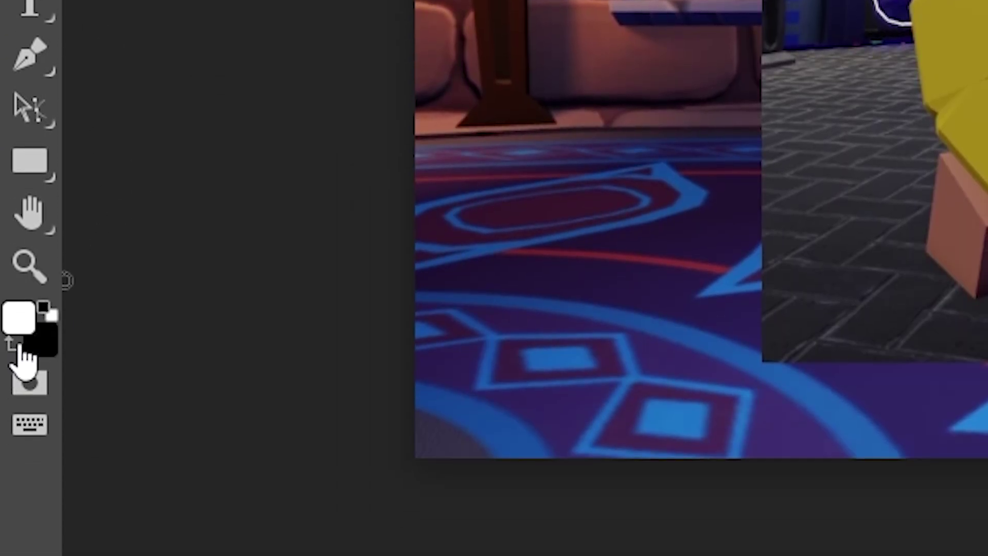
pyautogui.click(15, 348)
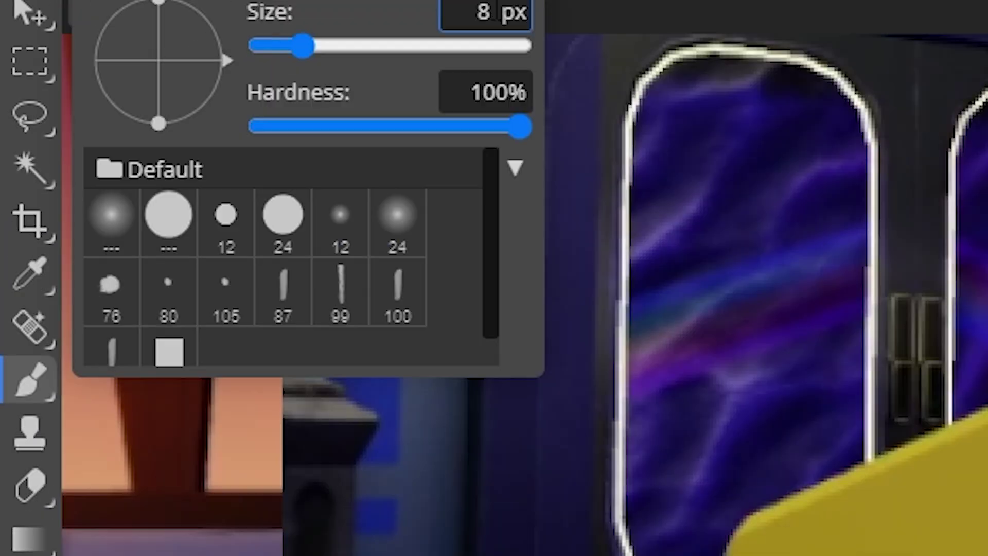
pyautogui.doubleClick(466, 146)
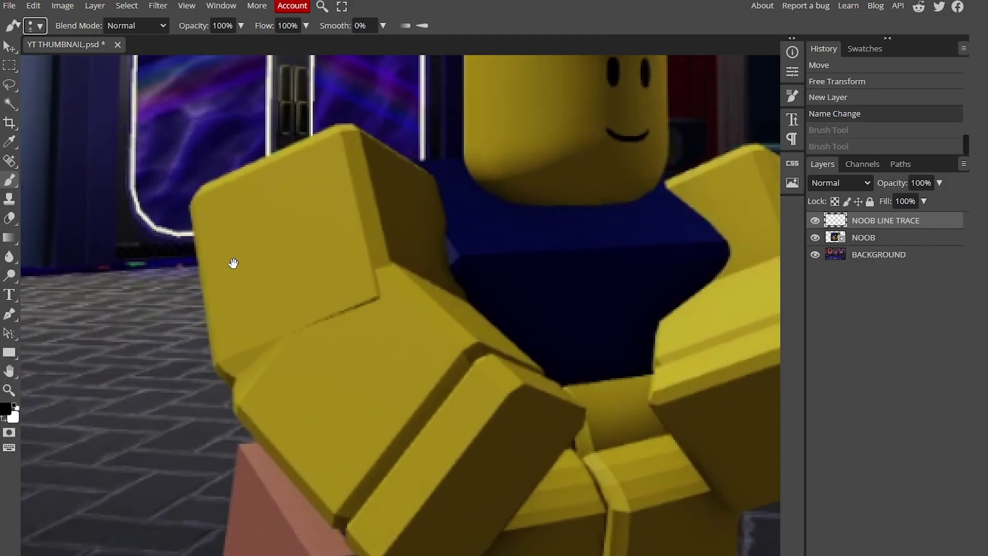
pyautogui.moveTo(233, 263); pyautogui.dragTo(323, 268)
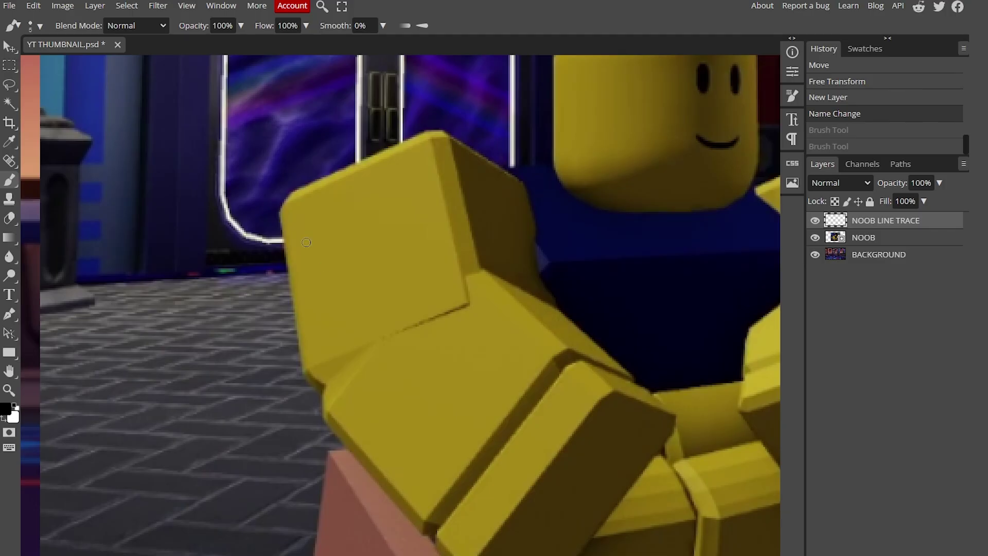
pyautogui.click(281, 212)
pyautogui.scroll(-3, 349, 313)
pyautogui.keyDown('shift'); pyautogui.click(296, 327); pyautogui.keyUp('shift')
pyautogui.scroll(-5, 382, 214)
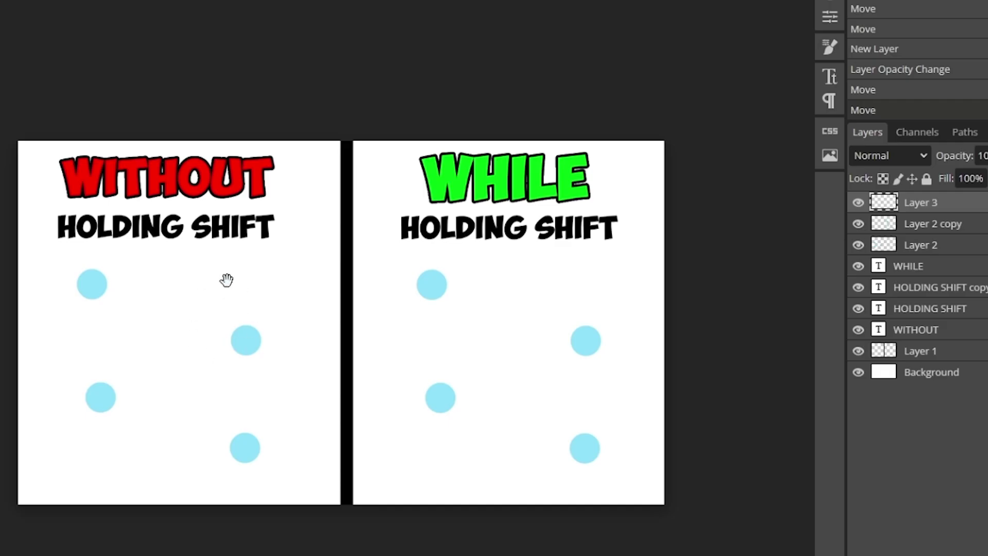
# - In the HOLDING SHIFT comparison project, paint a separate black dot on each of the four blue circles under WITHOUT
pyautogui.moveTo(226, 281); pyautogui.dragTo(254, 274)
pyautogui.scroll(2, 182, 337)
pyautogui.click(88, 242)
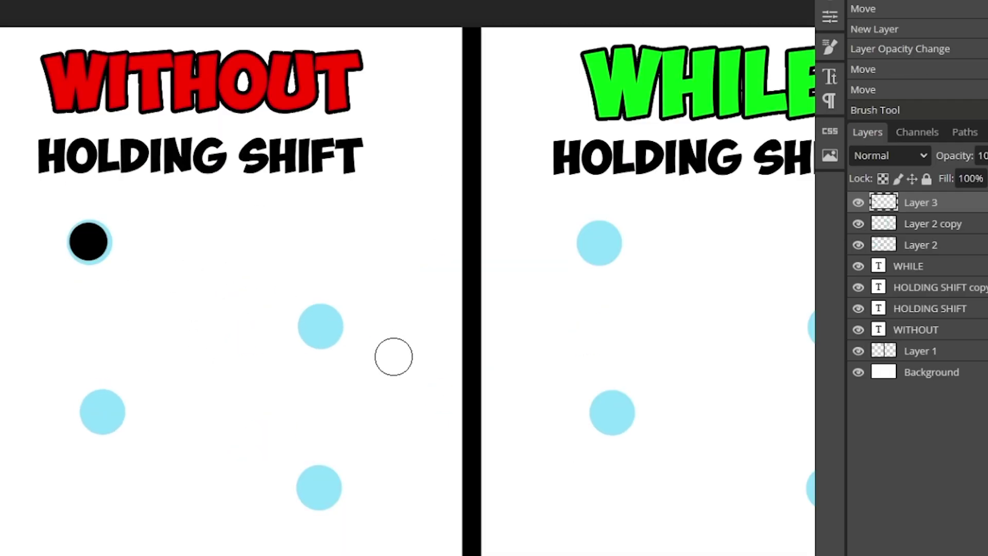
pyautogui.click(319, 327)
pyautogui.click(106, 411)
pyautogui.click(319, 488)
# - Under WHILE, join the four blue circles with straight black brush lines and continue the connected line around them
pyautogui.moveTo(566, 256); pyautogui.dragTo(273, 267)
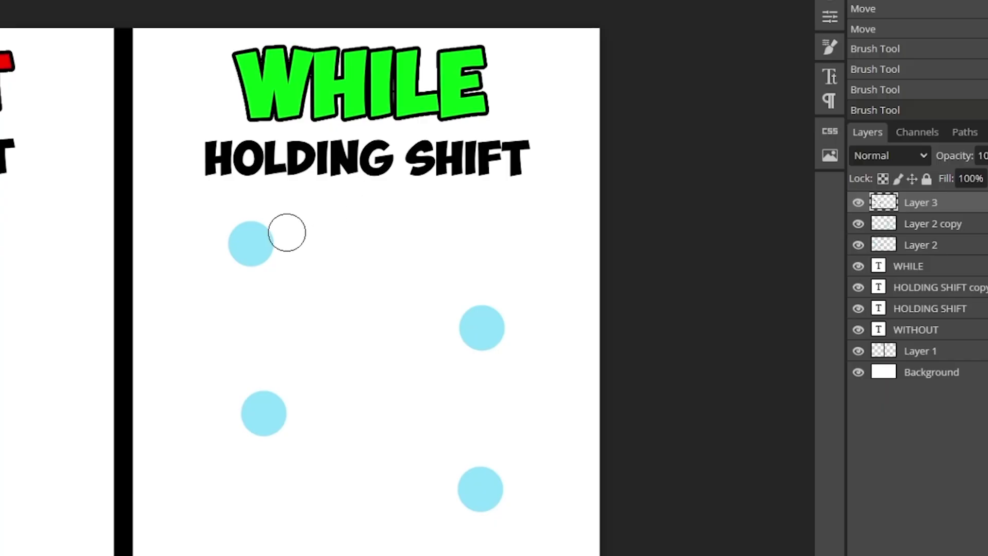
pyautogui.click(252, 243)
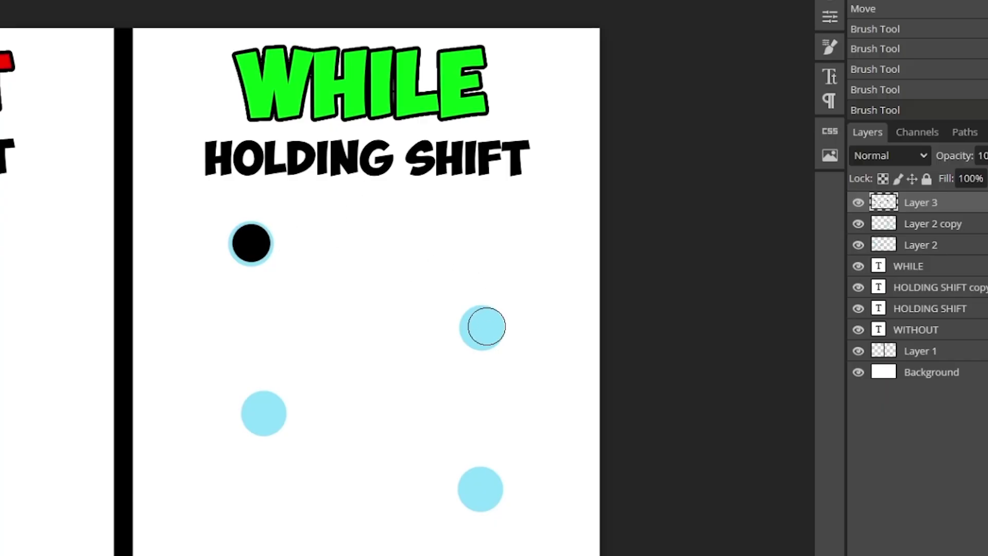
pyautogui.keyDown('shift'); pyautogui.click(481, 327); pyautogui.keyUp('shift')
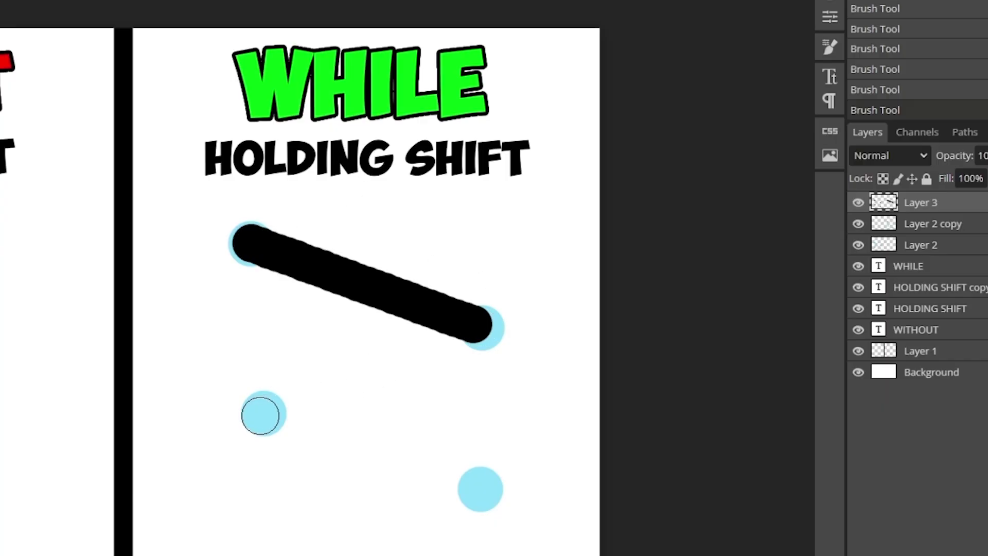
pyautogui.keyDown('shift'); pyautogui.click(256, 417); pyautogui.keyUp('shift')
pyautogui.keyDown('shift'); pyautogui.click(481, 487); pyautogui.keyUp('shift')
pyautogui.keyDown('shift'); pyautogui.click(246, 533); pyautogui.keyUp('shift')
pyautogui.keyDown('shift'); pyautogui.click(189, 396); pyautogui.keyUp('shift')
pyautogui.keyDown('shift'); pyautogui.click(204, 286); pyautogui.keyUp('shift')
pyautogui.keyDown('shift'); pyautogui.click(438, 234); pyautogui.keyUp('shift')
pyautogui.keyDown('shift'); pyautogui.click(511, 339); pyautogui.keyUp('shift')
pyautogui.keyDown('shift'); pyautogui.click(529, 440); pyautogui.keyUp('shift')
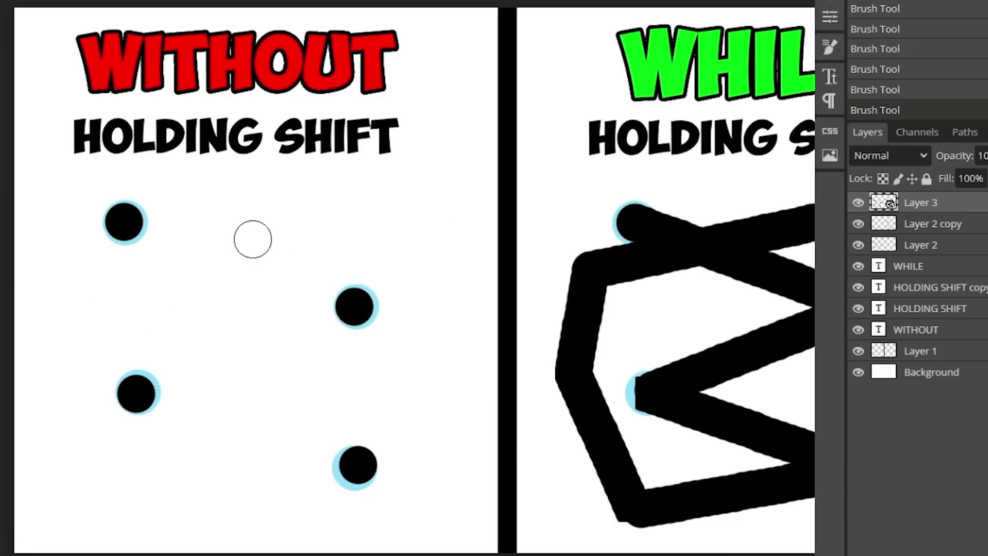
# - Paint more unconnected black dots and a short freehand stroke between the circles under WITHOUT
pyautogui.click(277, 228)
pyautogui.click(166, 311)
pyautogui.click(305, 381)
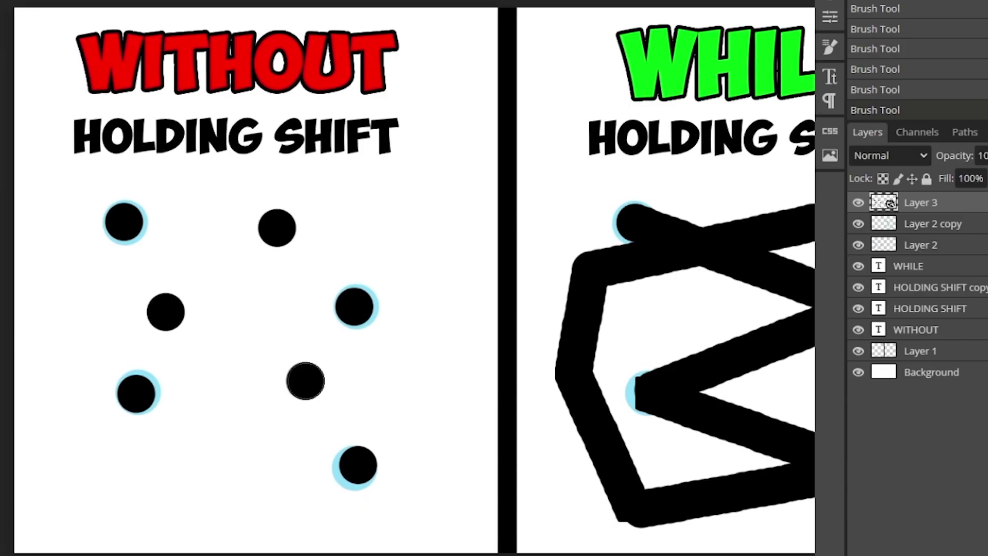
pyautogui.moveTo(215, 457); pyautogui.dragTo(224, 422)
pyautogui.click(224, 256)
pyautogui.click(380, 235)
pyautogui.click(398, 360)
pyautogui.click(238, 308)
pyautogui.moveTo(480, 194); pyautogui.dragTo(334, 198)
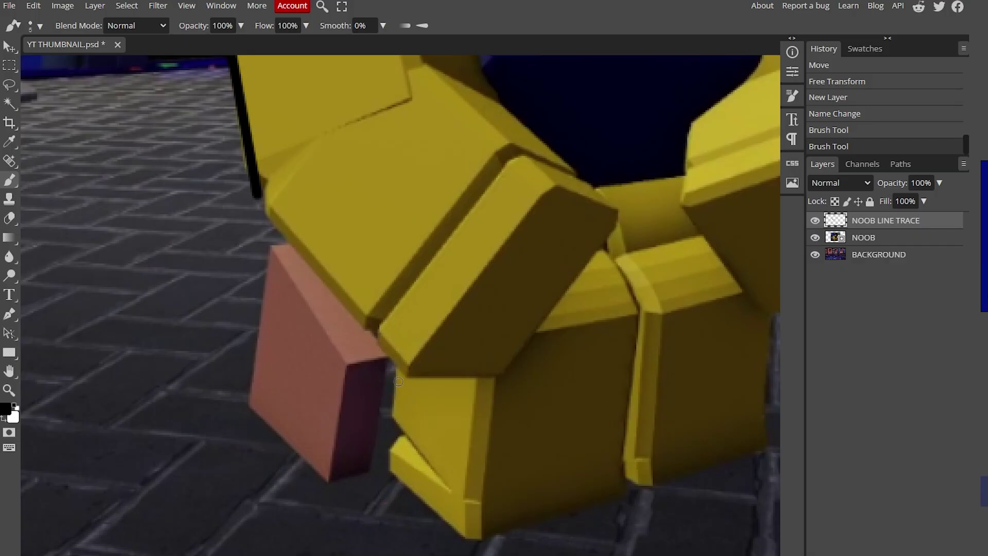
# - Back in the YT THUMBNAIL project, close the black outline around the avatar's left-hand arm with straight connected strokes
pyautogui.keyDown('shift'); pyautogui.click(407, 374); pyautogui.keyUp('shift')
pyautogui.keyDown('shift'); pyautogui.click(504, 376); pyautogui.keyUp('shift')
pyautogui.moveTo(547, 208); pyautogui.dragTo(481, 345)
pyautogui.keyDown('shift'); pyautogui.click(548, 356); pyautogui.keyUp('shift')
pyautogui.moveTo(370, 191); pyautogui.dragTo(400, 271)
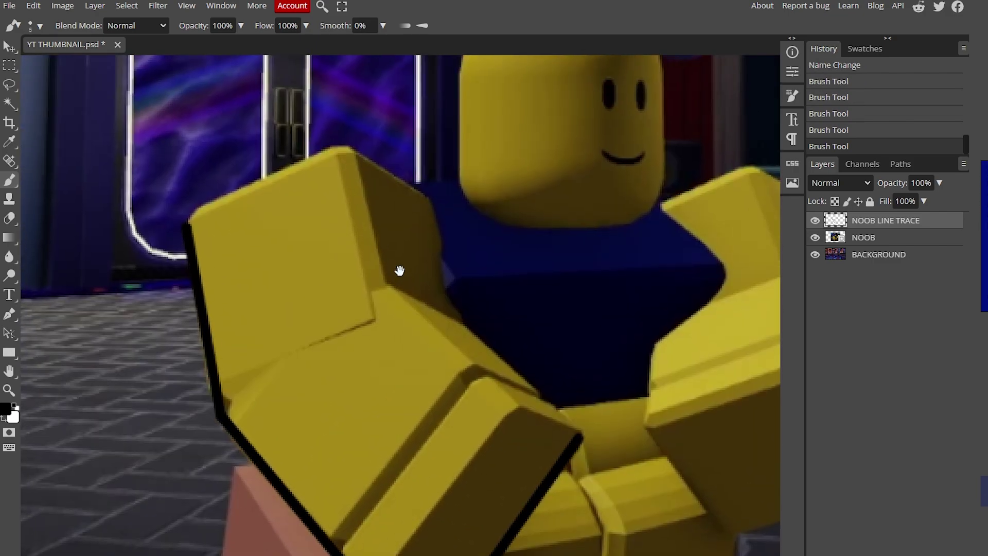
pyautogui.keyDown('shift'); pyautogui.click(463, 319); pyautogui.keyUp('shift')
pyautogui.keyDown('shift'); pyautogui.click(431, 200); pyautogui.keyUp('shift')
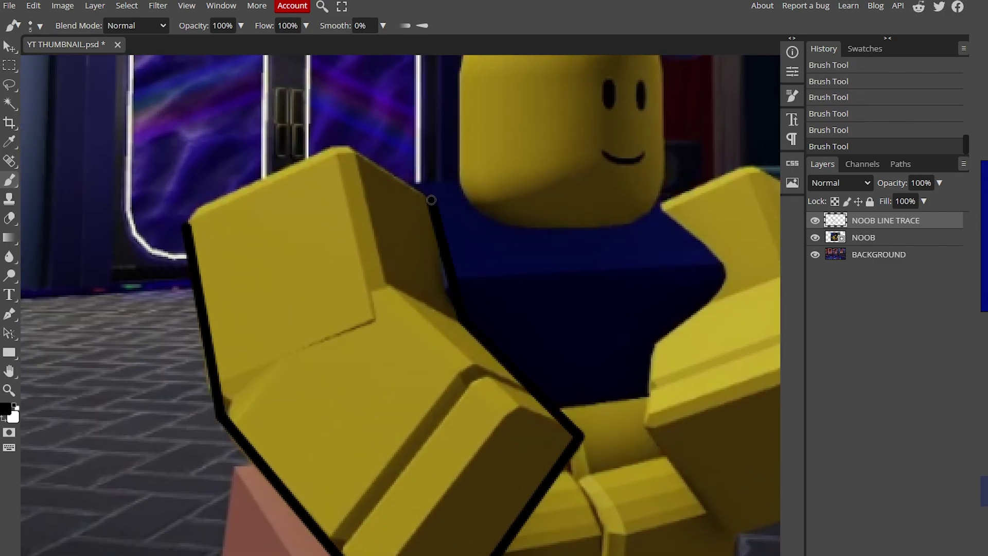
pyautogui.keyDown('shift'); pyautogui.click(339, 147); pyautogui.keyUp('shift')
pyautogui.keyDown('shift'); pyautogui.click(190, 221); pyautogui.keyUp('shift')
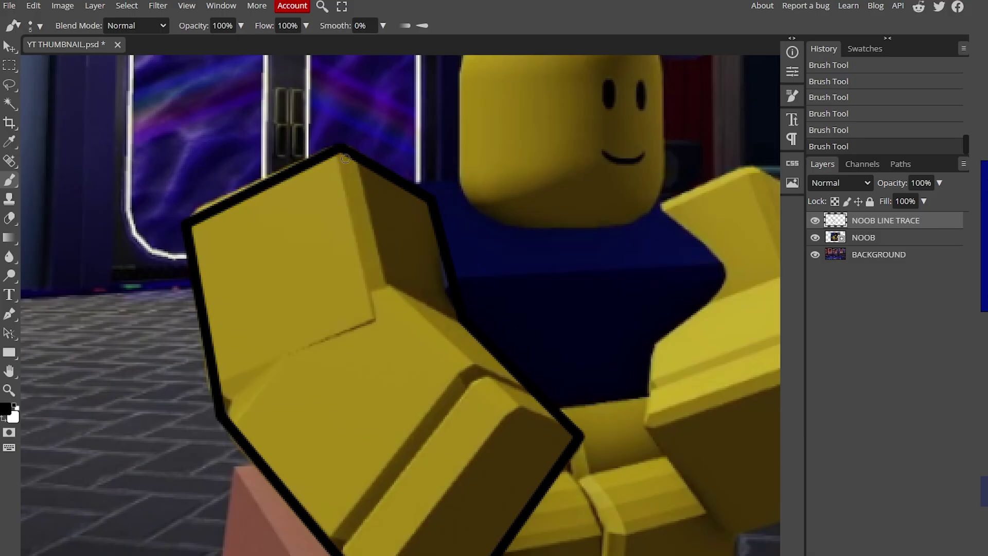
# - Trace the inner edges of the outlined arm, the shirt's lower edge and the leg edges with straight black lines
pyautogui.moveTo(398, 290); pyautogui.dragTo(375, 231)
pyautogui.keyDown('shift'); pyautogui.click(371, 233); pyautogui.keyUp('shift')
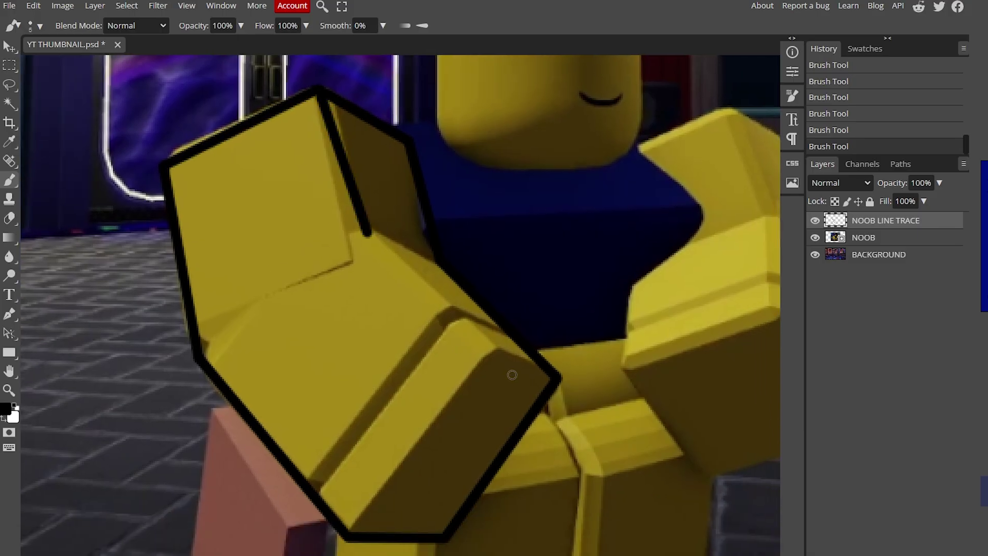
pyautogui.moveTo(648, 224); pyautogui.dragTo(506, 237)
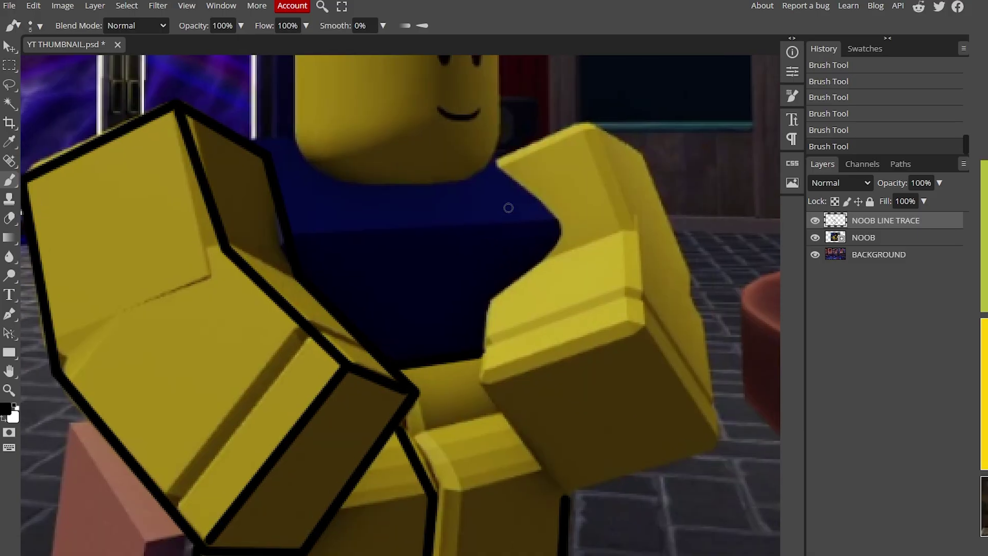